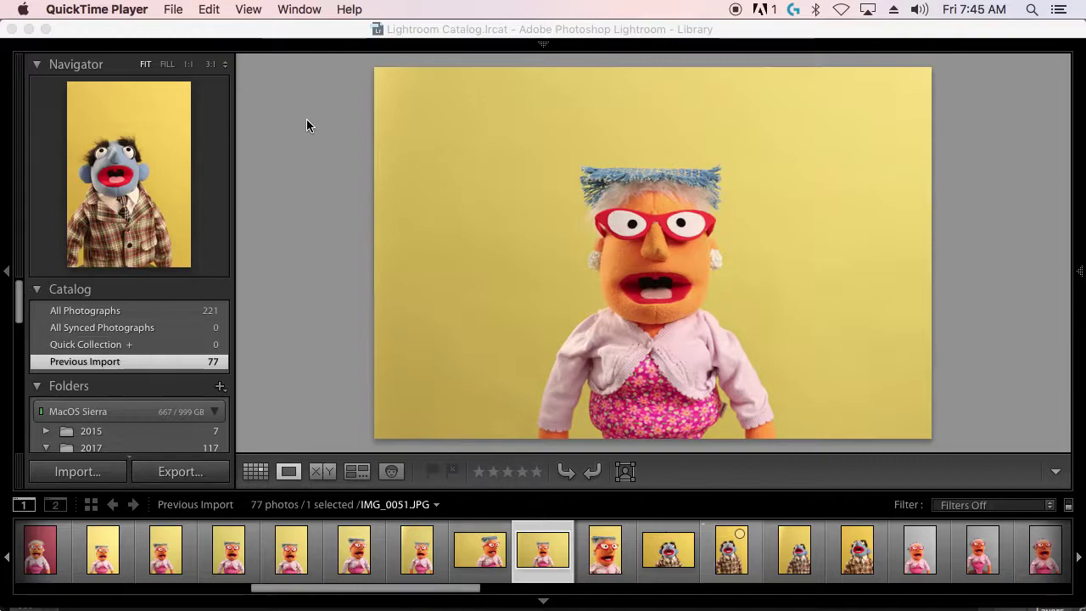
# - Import only IMG_1175, IMG_1176 and IMG_1178 from the card into the Lightroom catalog
pyautogui.moveTo(377, 40)
pyautogui.click(83, 477)
pyautogui.click(78, 473)
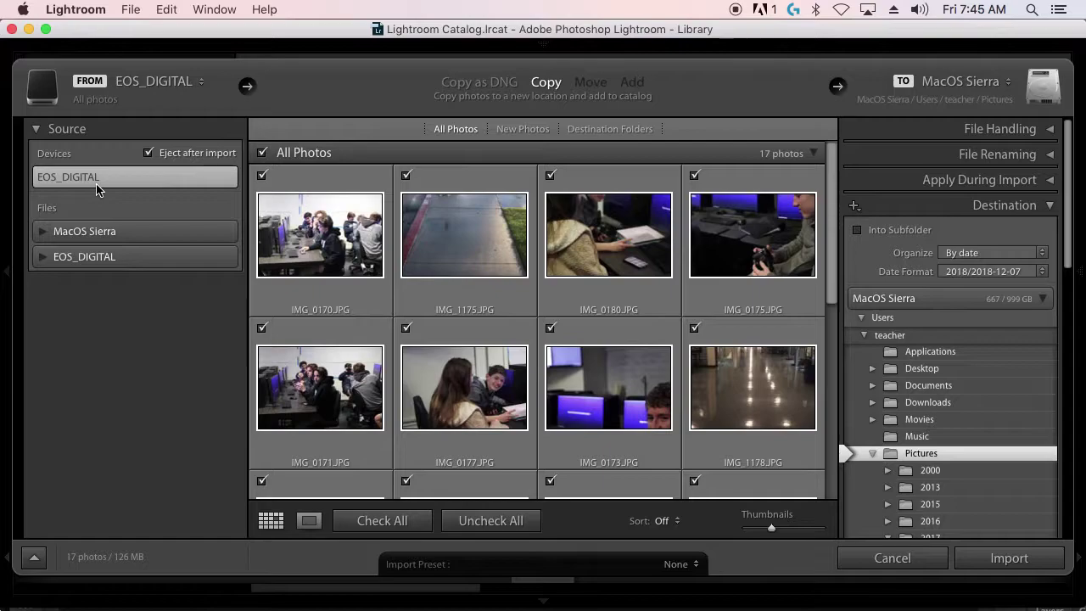
pyautogui.click(480, 520)
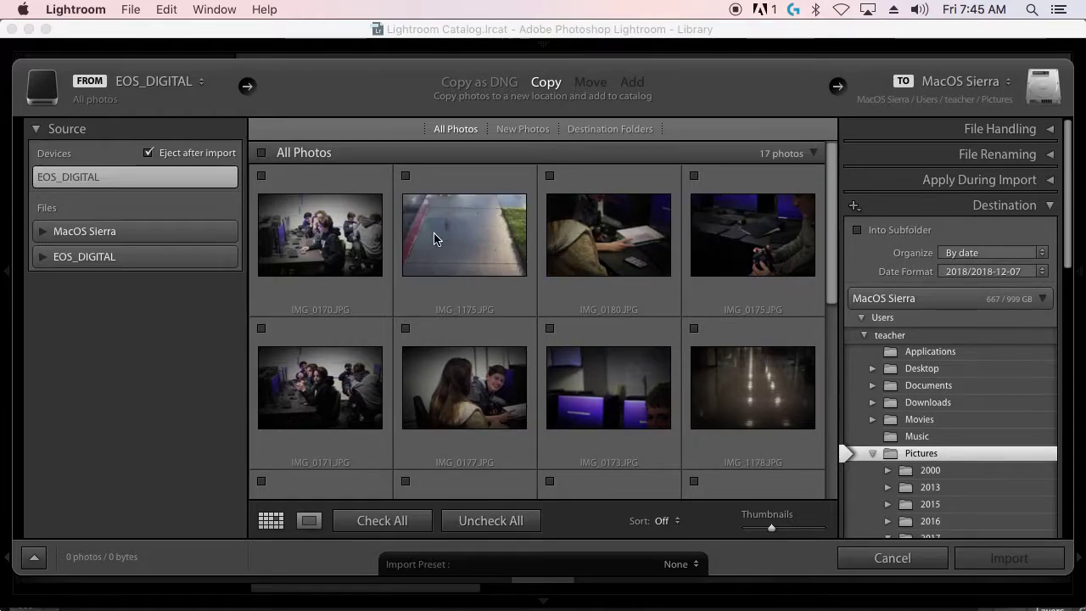
pyautogui.click(406, 176)
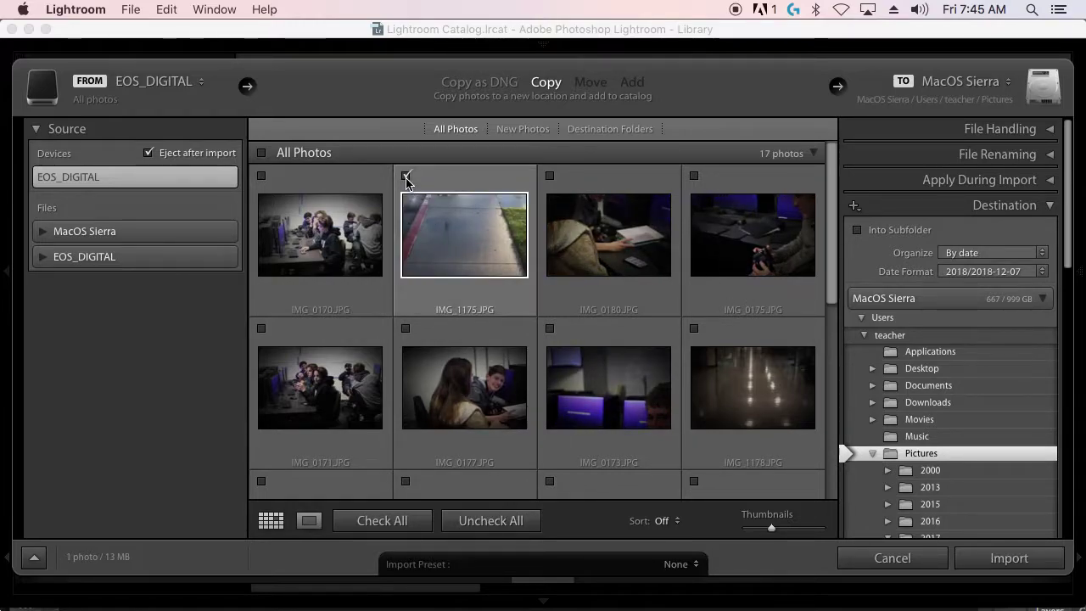
pyautogui.moveTo(835, 195); pyautogui.dragTo(838, 272)
pyautogui.click(261, 323)
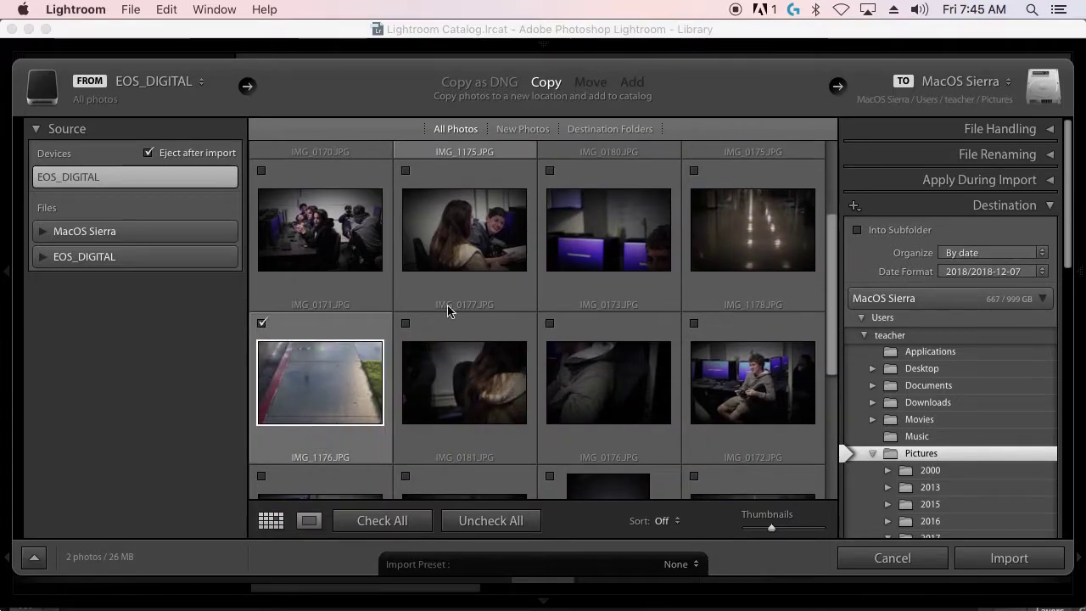
pyautogui.moveTo(832, 279); pyautogui.dragTo(830, 401)
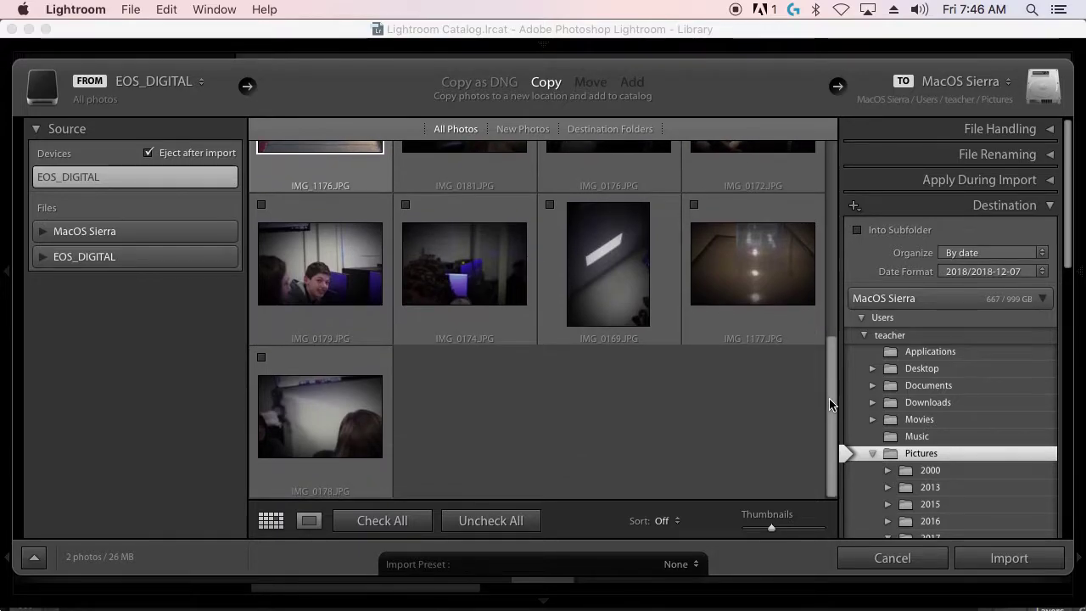
pyautogui.moveTo(837, 354); pyautogui.dragTo(729, 201)
pyautogui.click(696, 195)
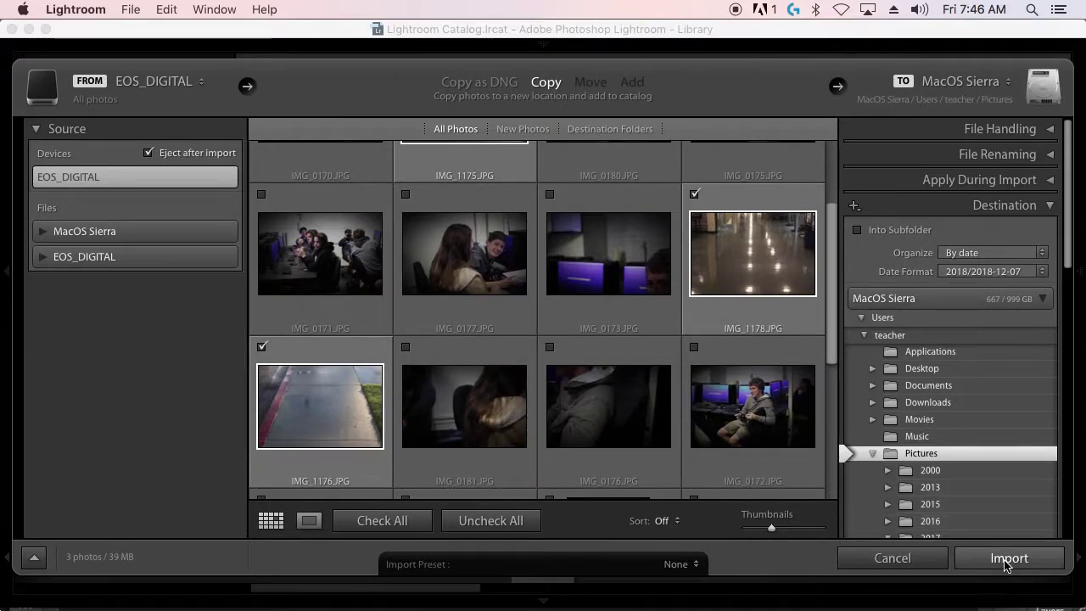
pyautogui.click(1008, 560)
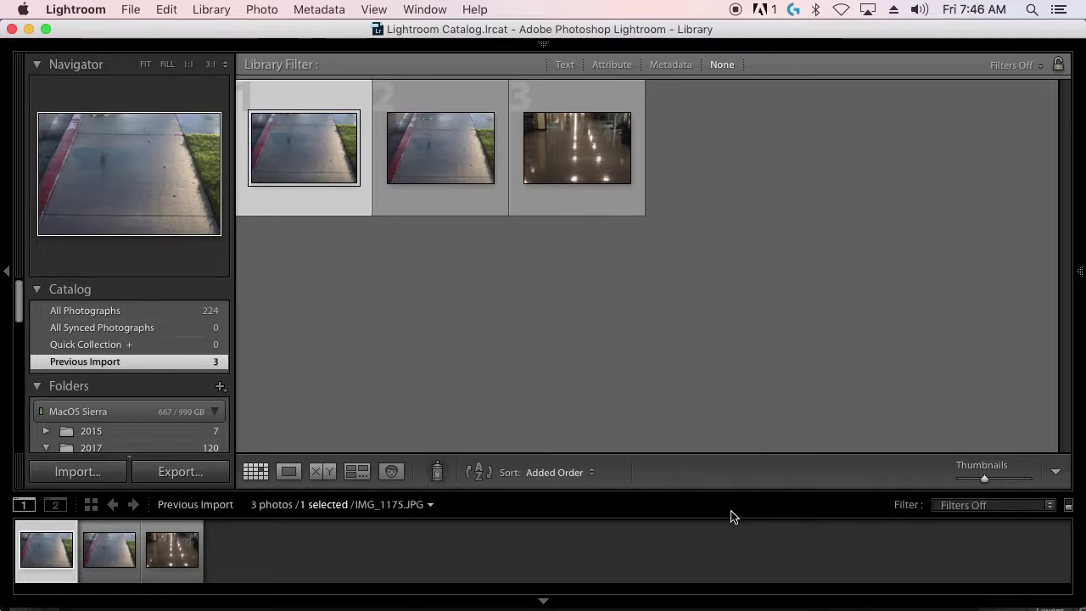
# - View sidewalk photo IMG_1176 full size, flip to the hallway photo repeatedly, then return to Grid view
pyautogui.click(438, 158)
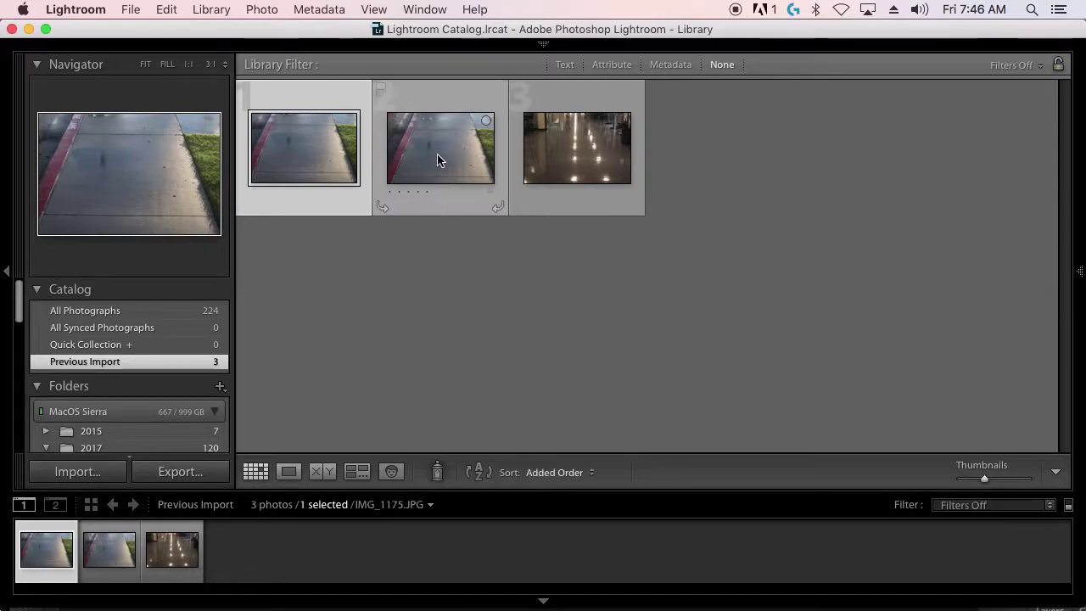
pyautogui.doubleClick(437, 158)
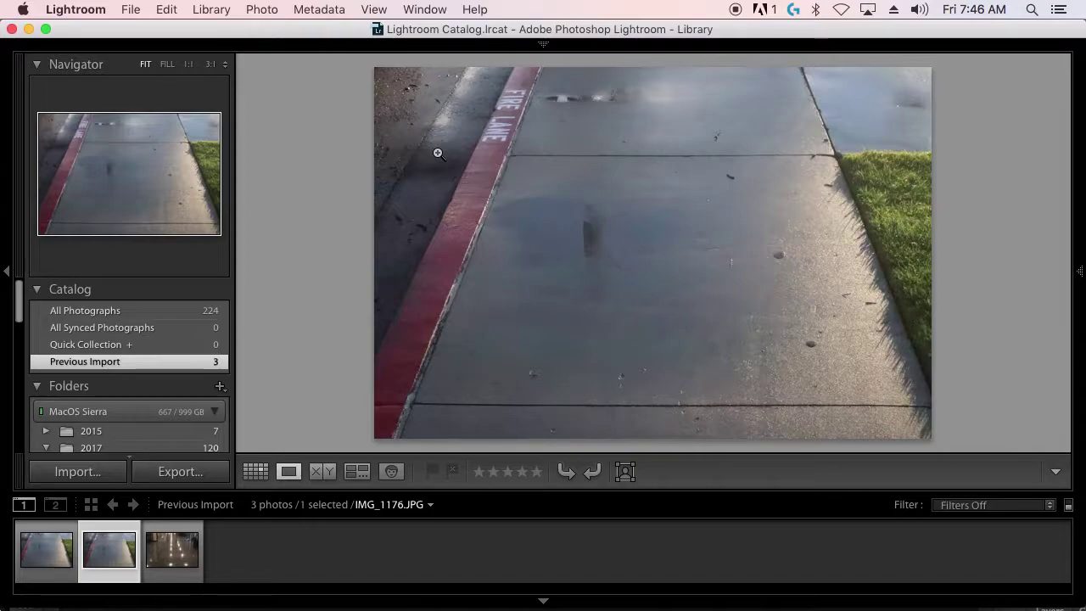
pyautogui.press('Right')
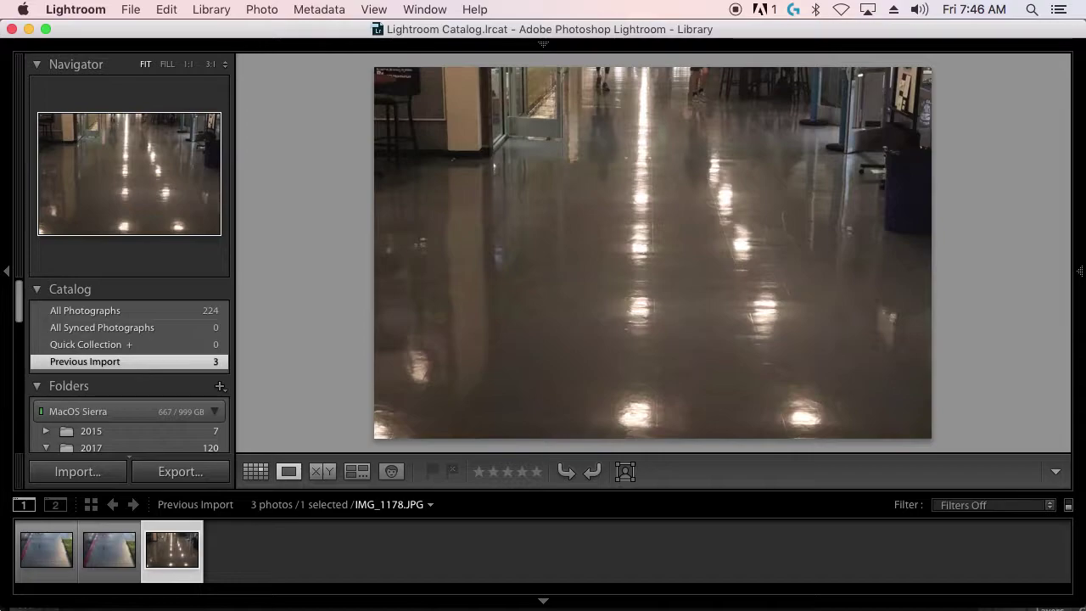
pyautogui.click(108, 550)
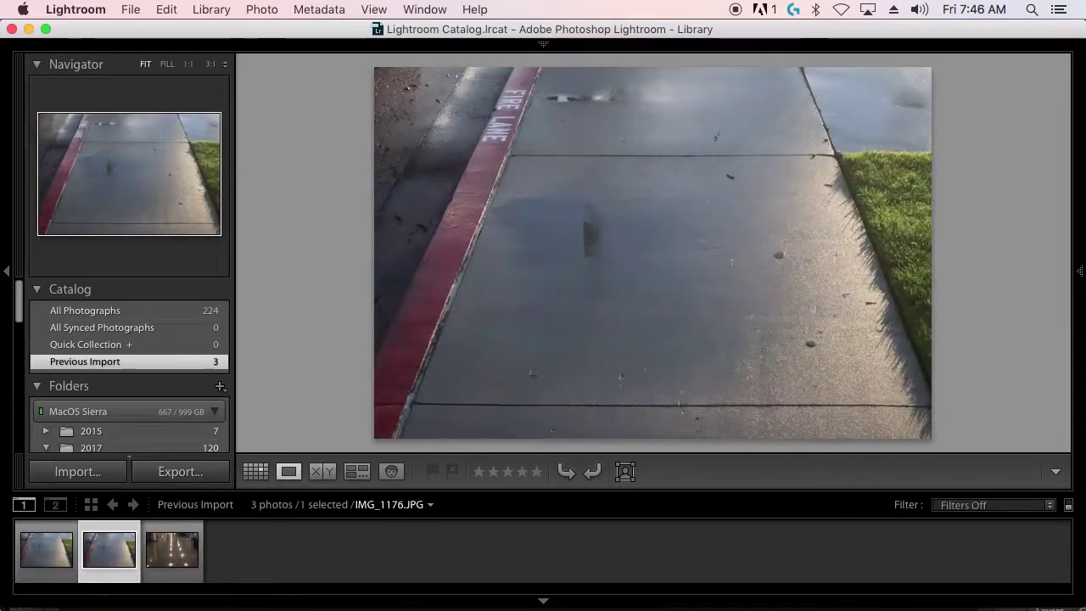
pyautogui.press('Right')
pyautogui.press('Left')
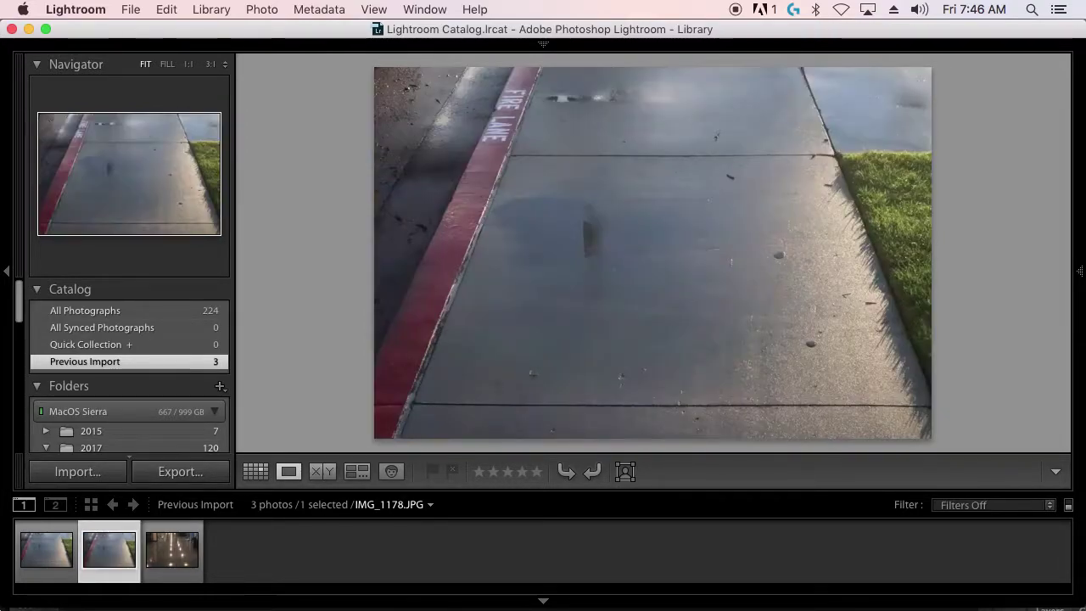
pyautogui.press('Right')
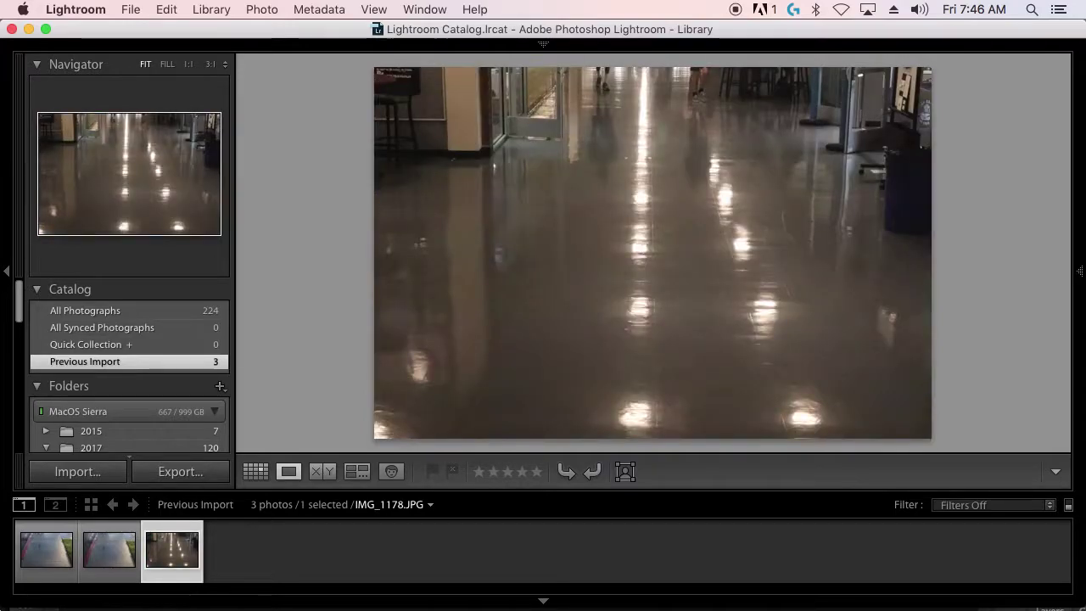
pyautogui.press('Left')
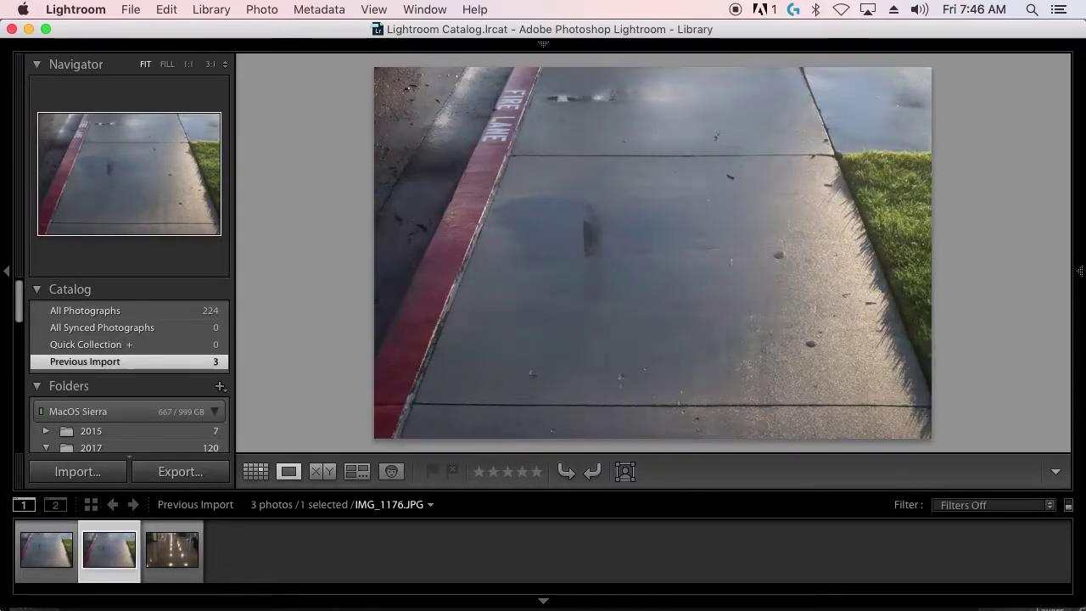
pyautogui.press('Right')
pyautogui.press('Left')
pyautogui.press('g')
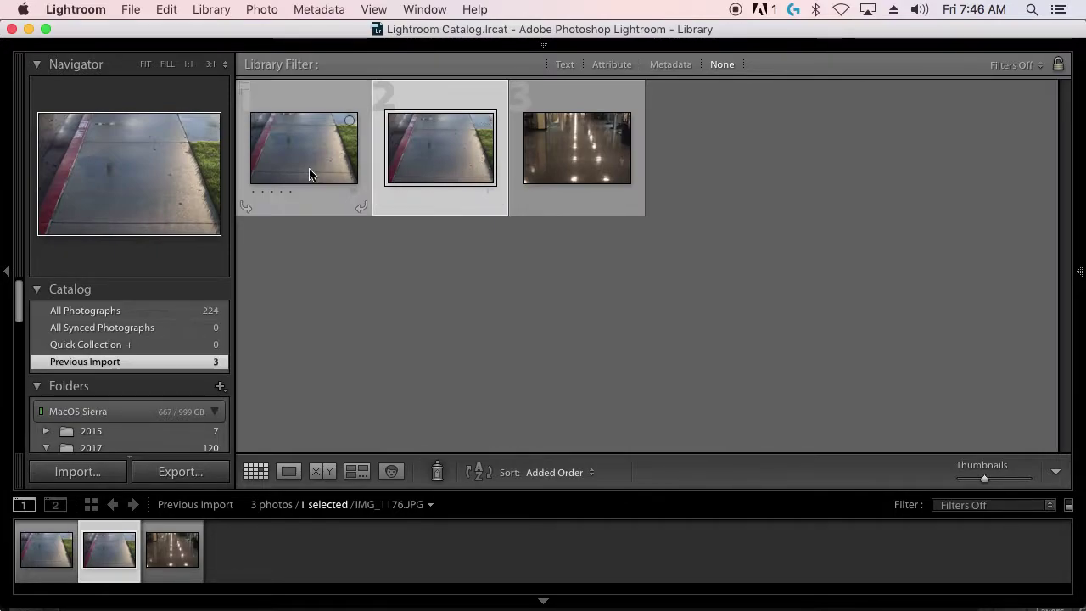
# - Select IMG_1176 and the hallway photo and use Edit In > Open as Layers in Photoshop
pyautogui.moveTo(396, 161)
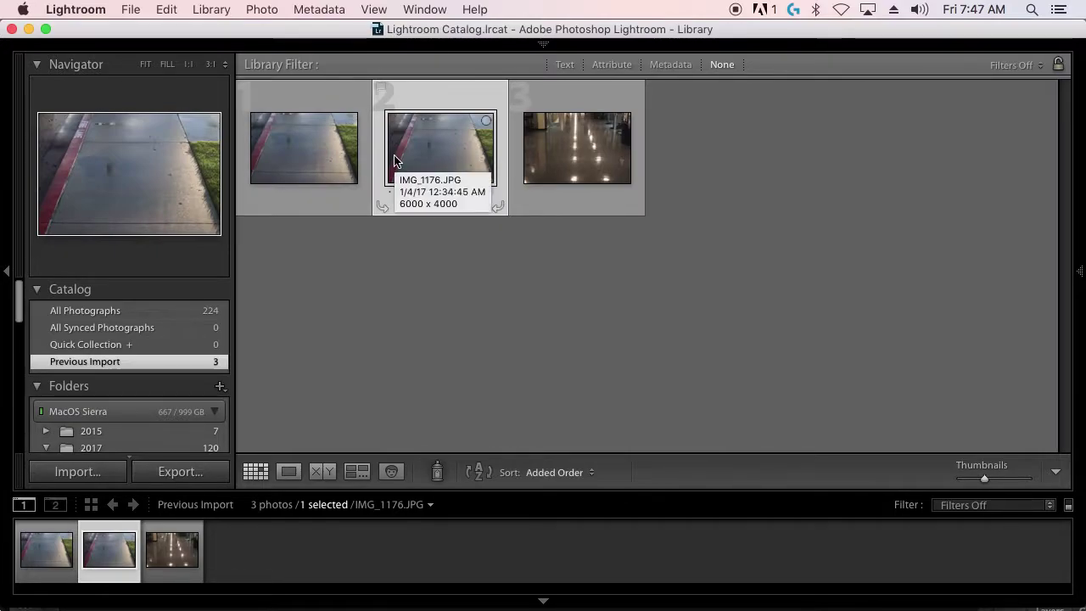
pyautogui.keyDown('shift'); pyautogui.click(584, 161); pyautogui.keyUp('shift')
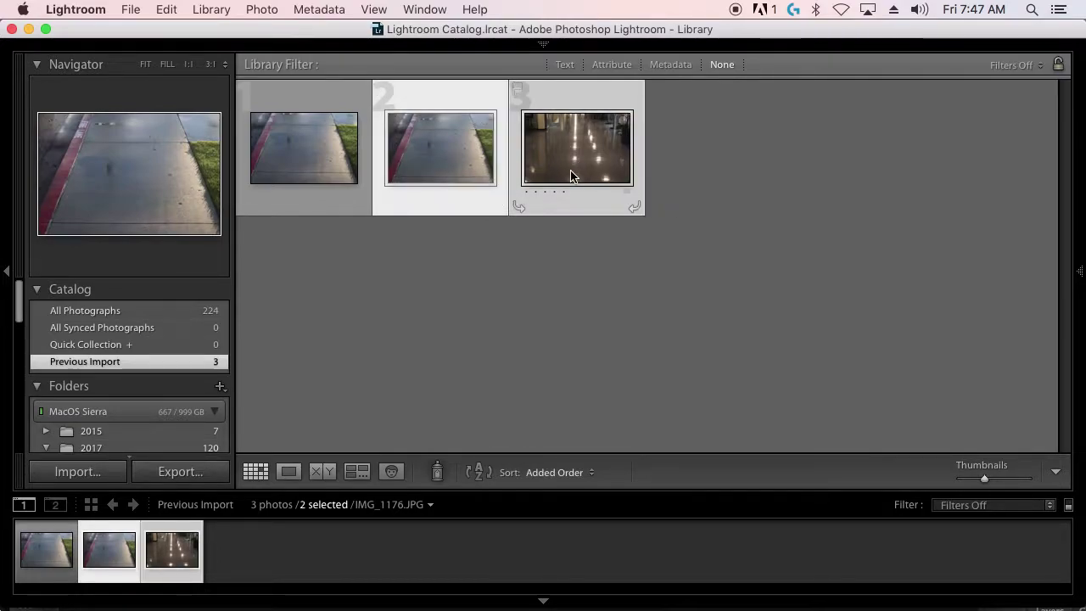
pyautogui.rightClick(572, 176)
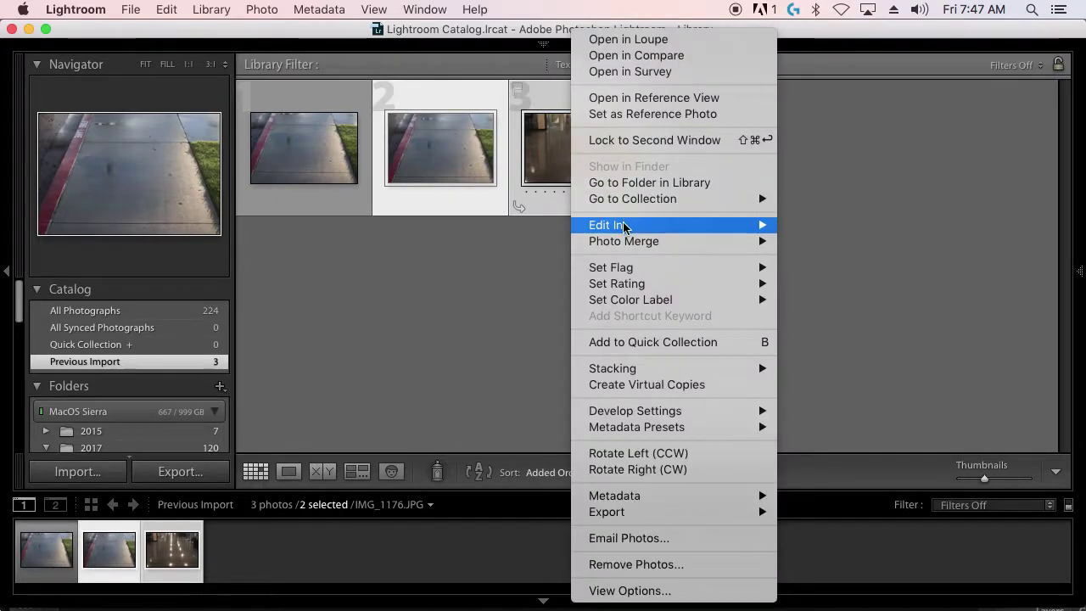
pyautogui.moveTo(623, 226)
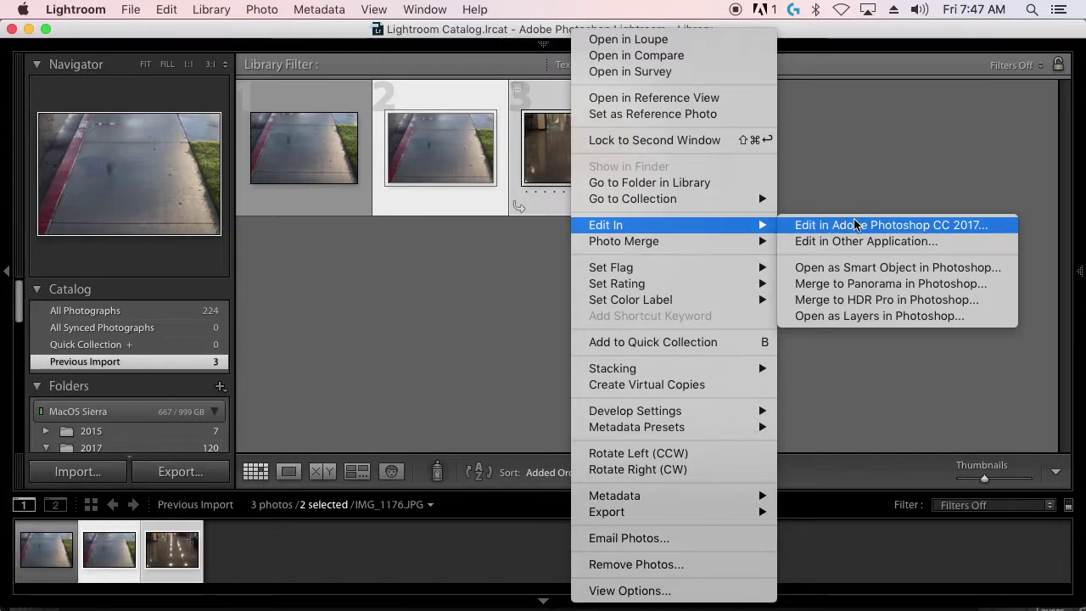
pyautogui.click(859, 318)
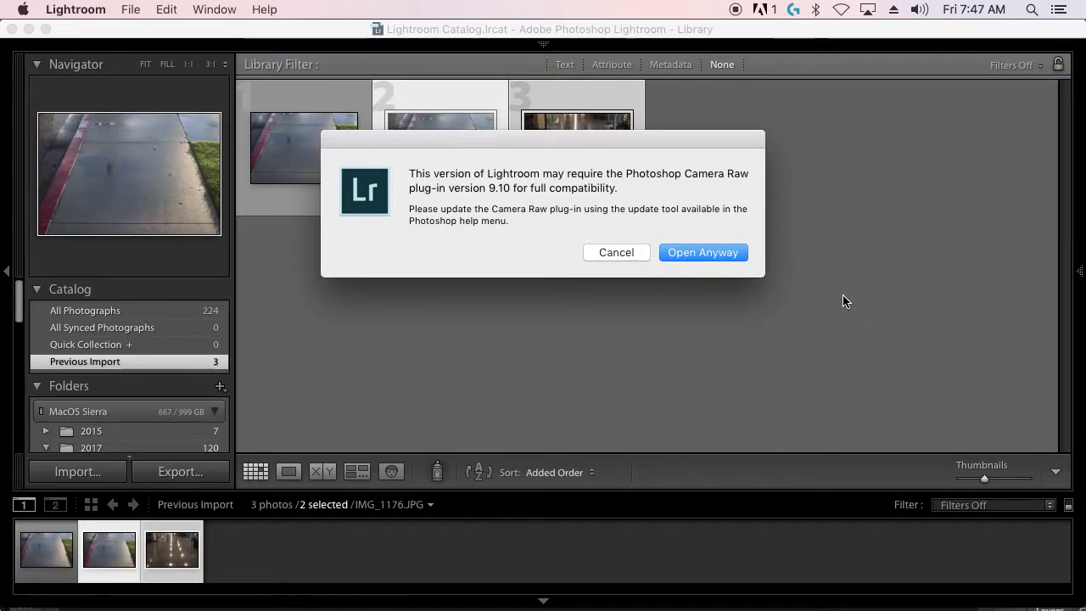
# - Dismiss the Camera Raw warning, maximize the Photoshop window and collapse the History panel
pyautogui.click(683, 252)
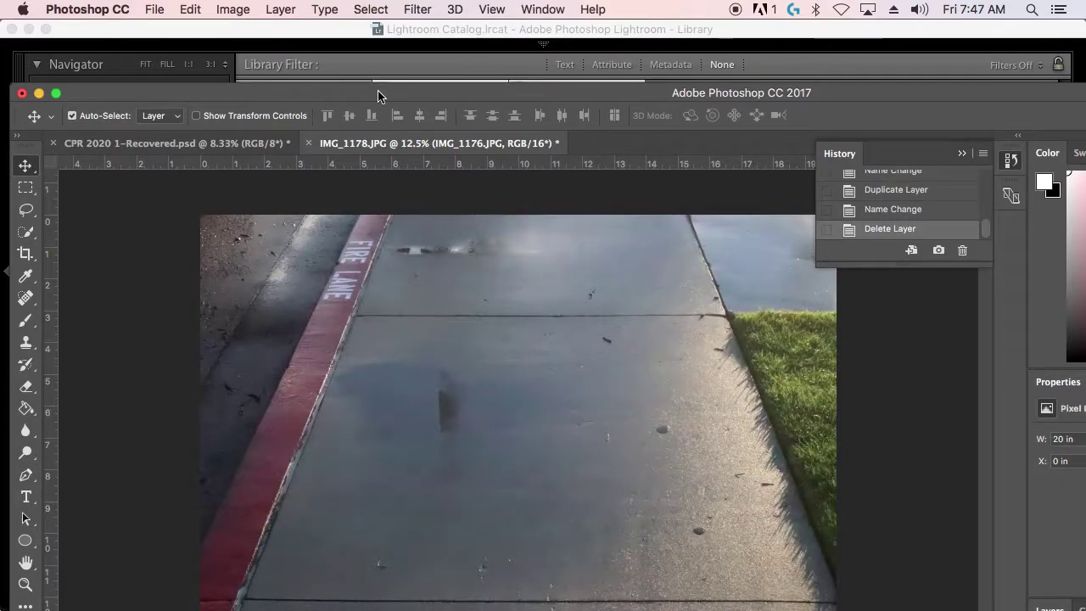
pyautogui.click(56, 93)
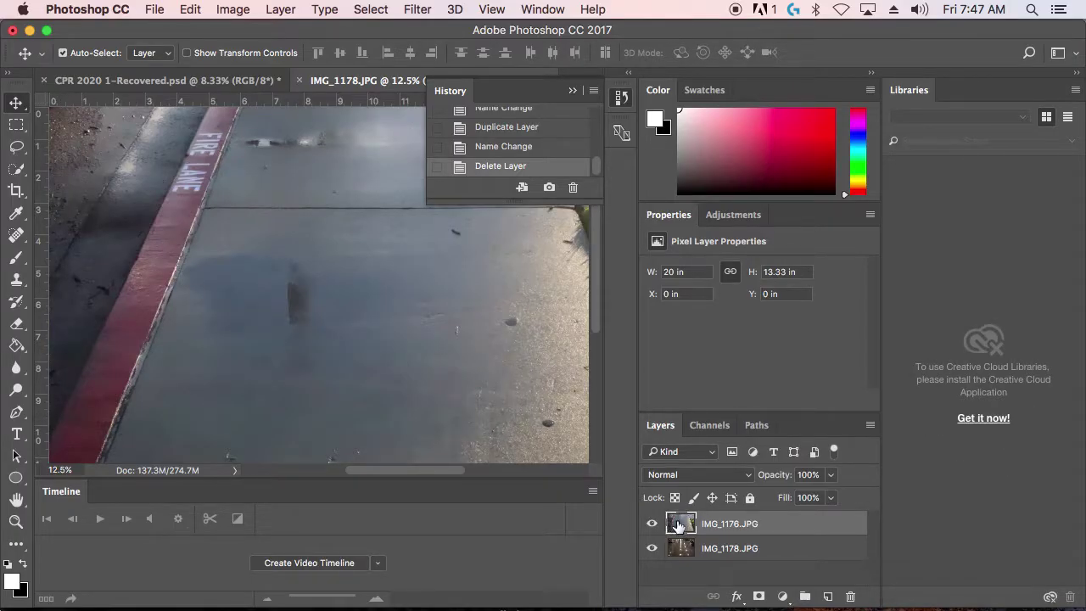
pyautogui.click(573, 91)
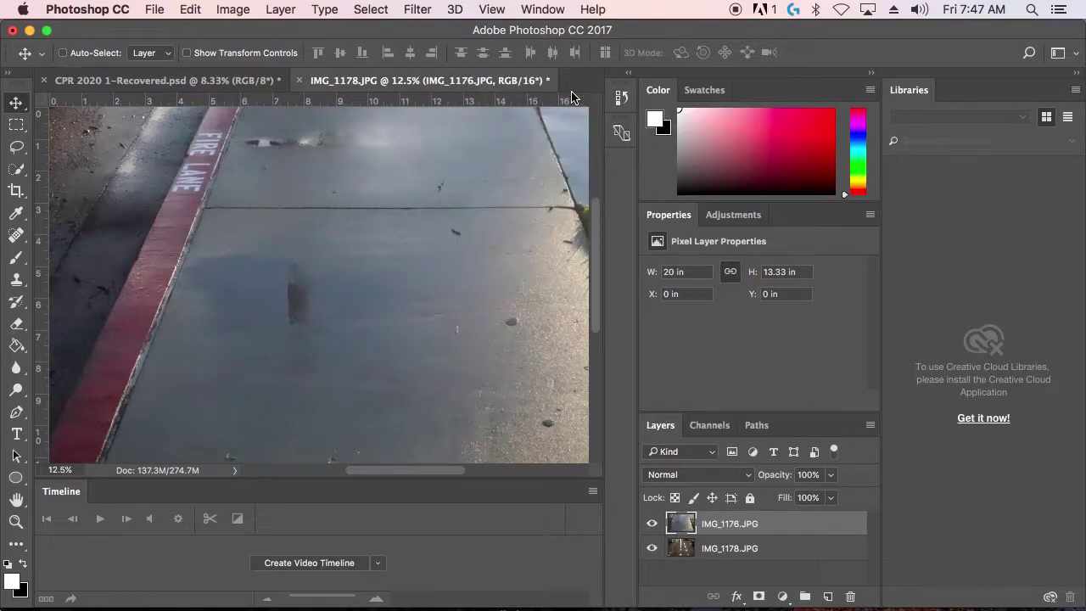
# - Zoom out on the photo and close the Timeline and Libraries panels
pyautogui.press('super+minus')
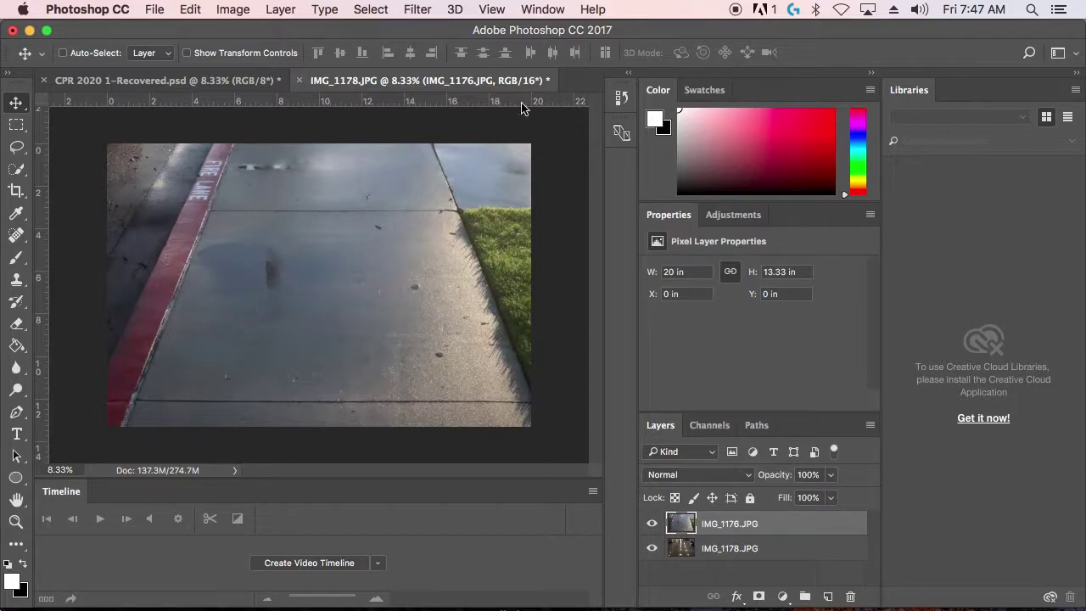
pyautogui.press('super+minus')
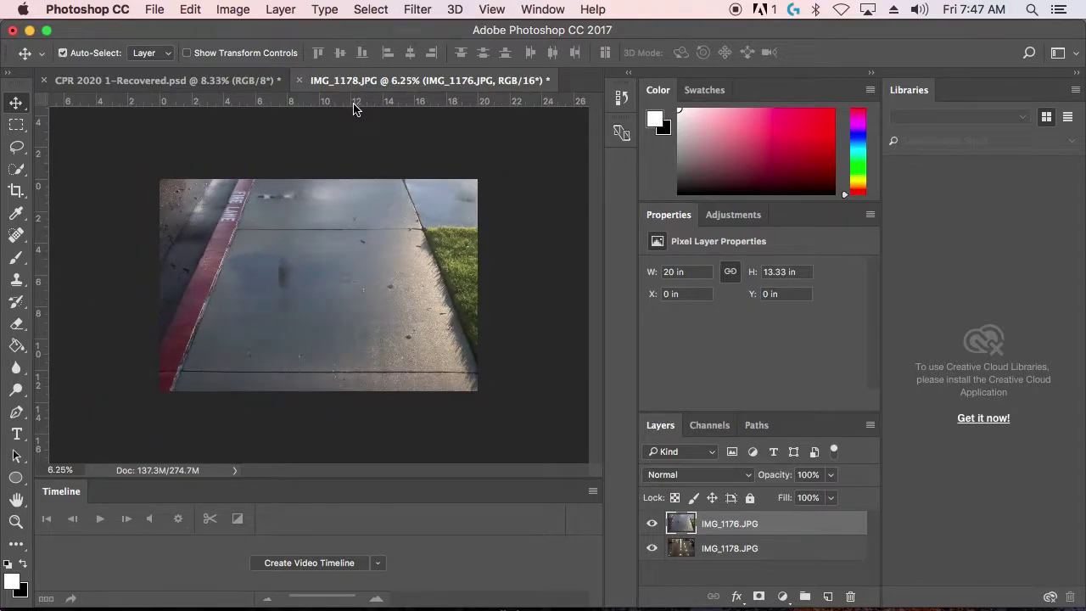
pyautogui.press('super+minus')
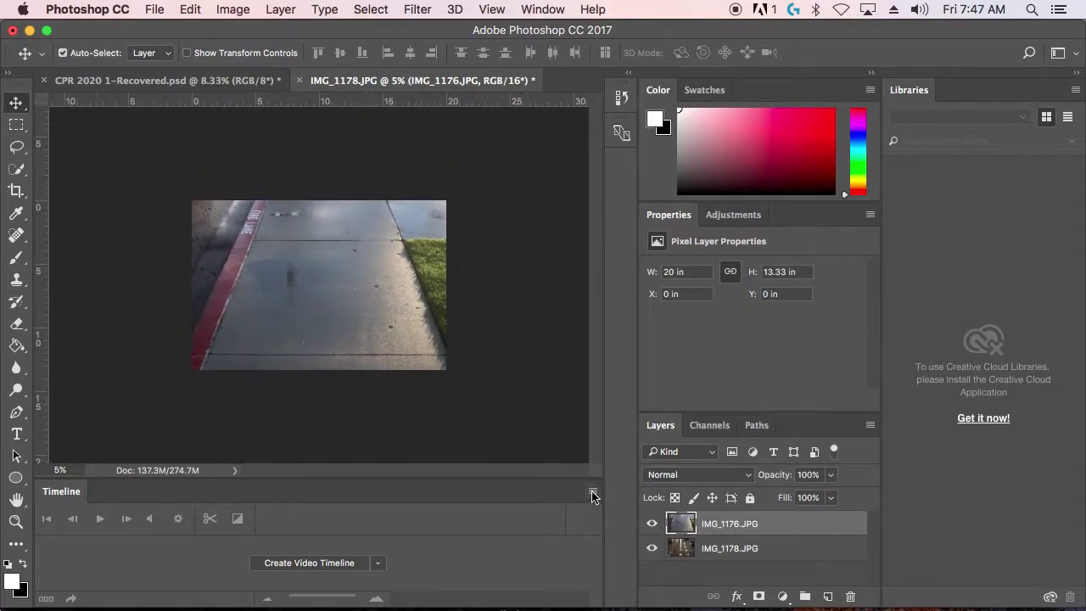
pyautogui.click(592, 494)
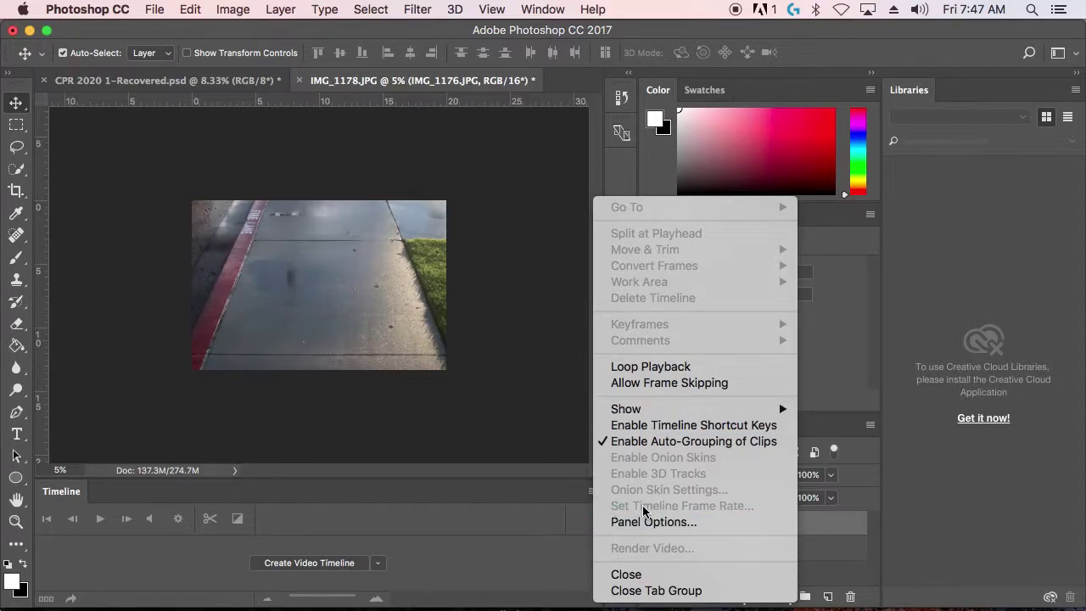
pyautogui.click(654, 590)
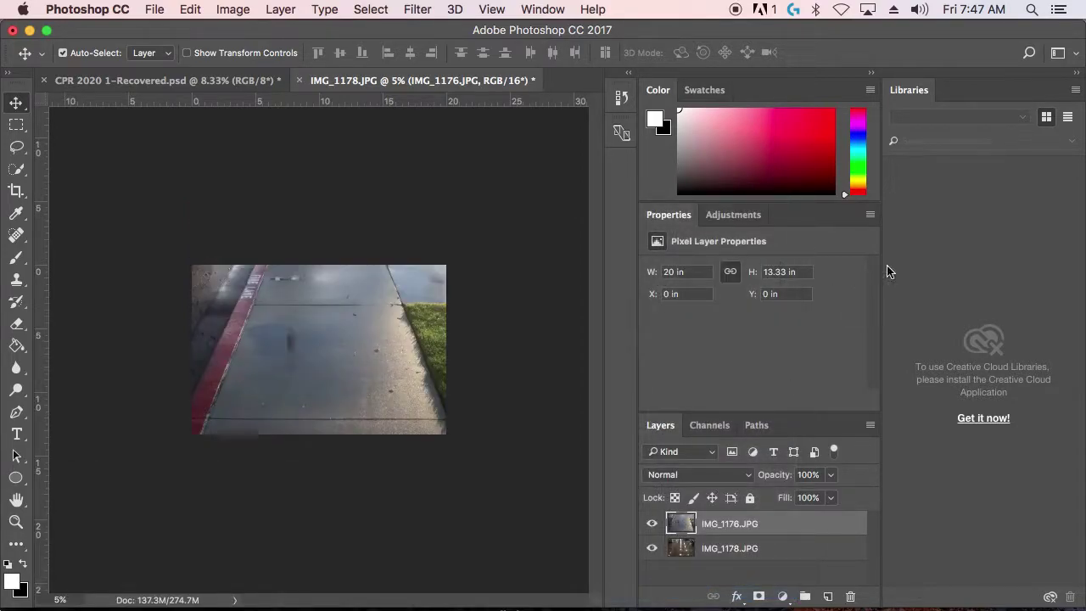
pyautogui.click(1074, 91)
pyautogui.click(928, 259)
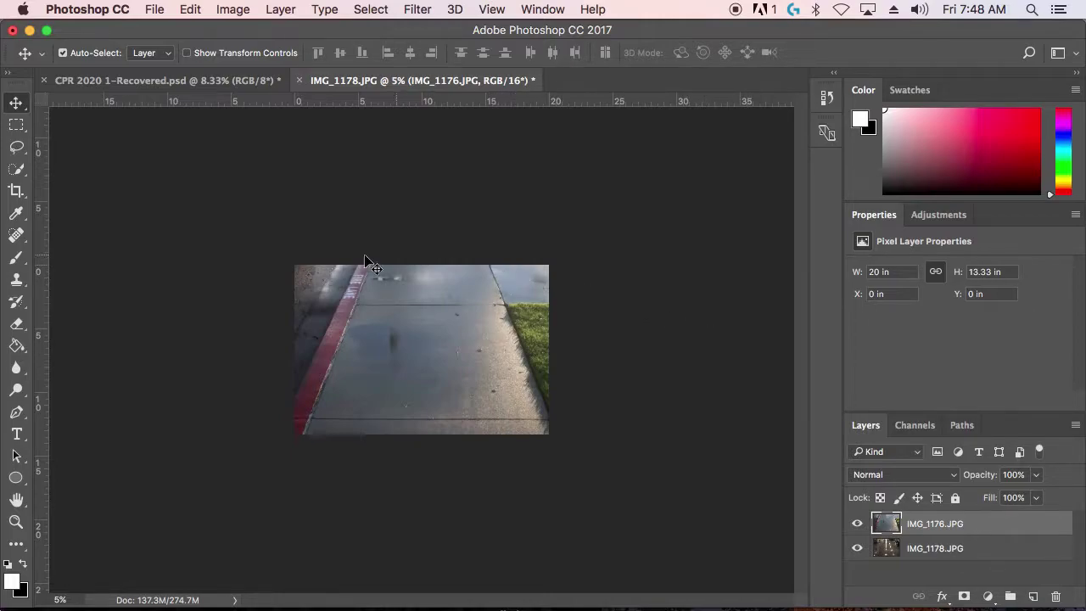
# - With the Crop tool, extend the canvas far to the left and slightly downward, then apply it
pyautogui.click(16, 193)
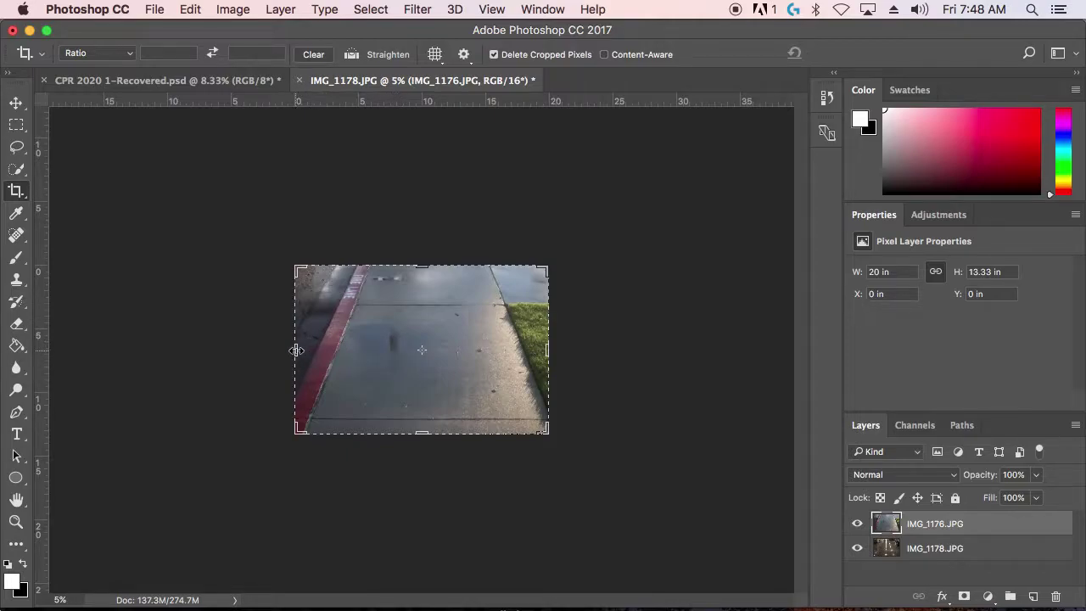
pyautogui.moveTo(295, 350); pyautogui.dragTo(162, 357)
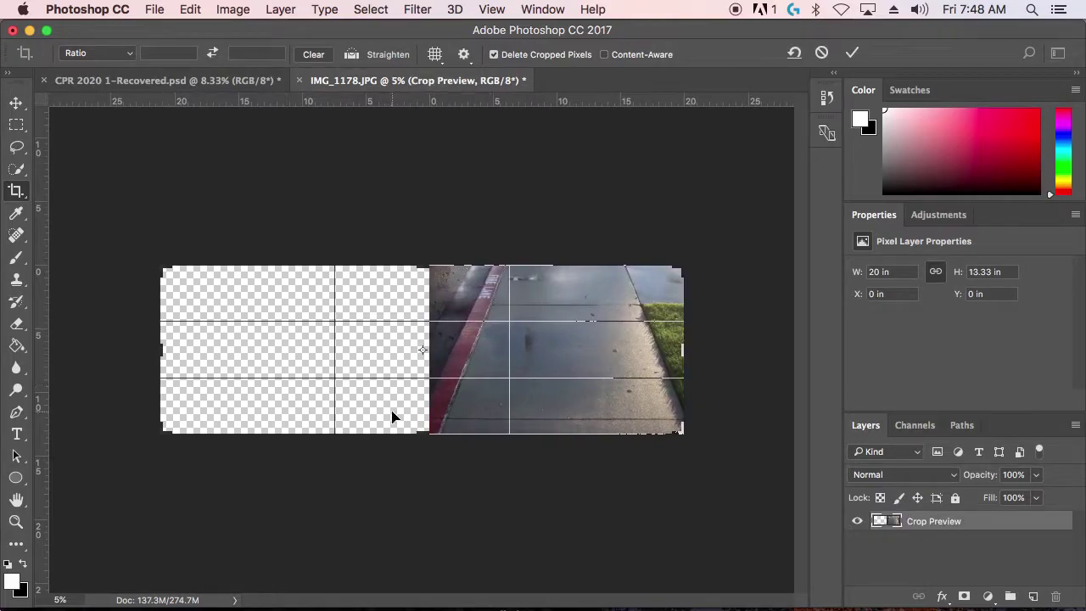
pyautogui.moveTo(423, 434); pyautogui.dragTo(423, 446)
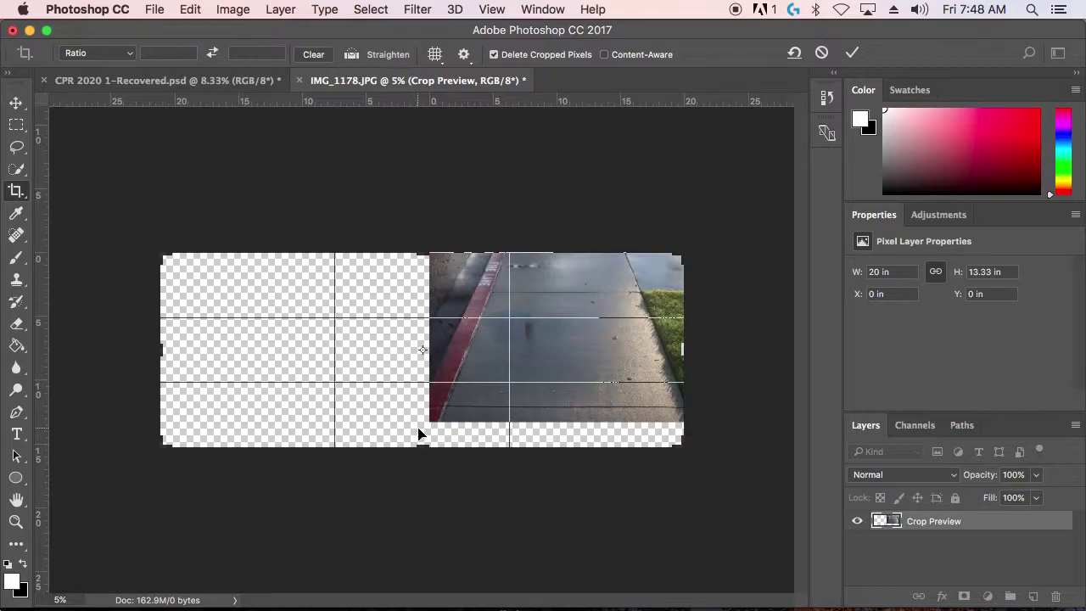
pyautogui.hotkey('ctrl', 'z')
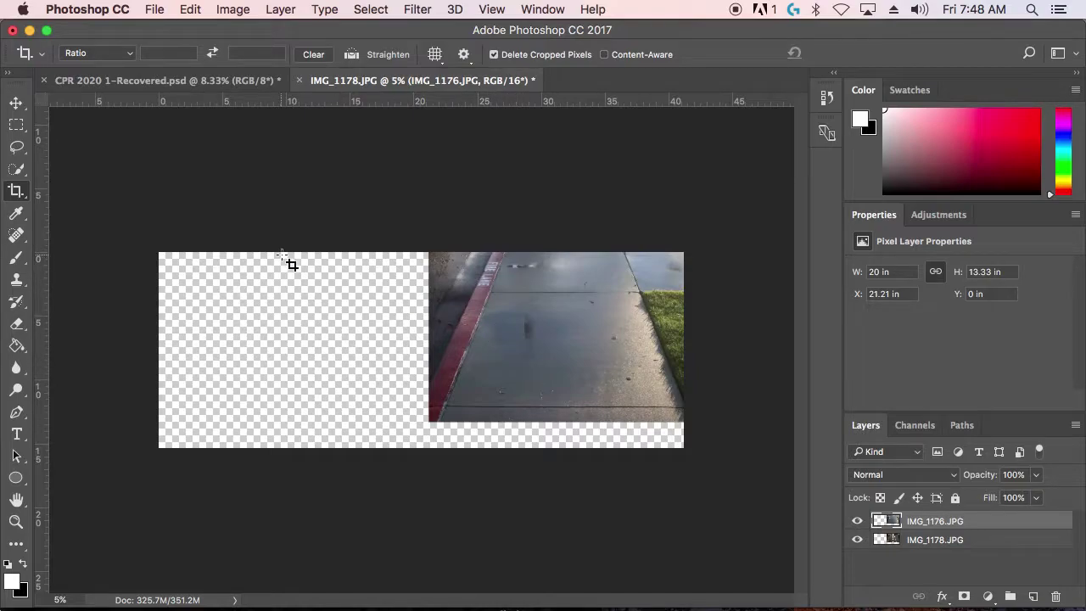
# - Move the IMG_1176 sidewalk layer to the canvas's left edge, revealing the hallway photo at right
pyautogui.click(19, 103)
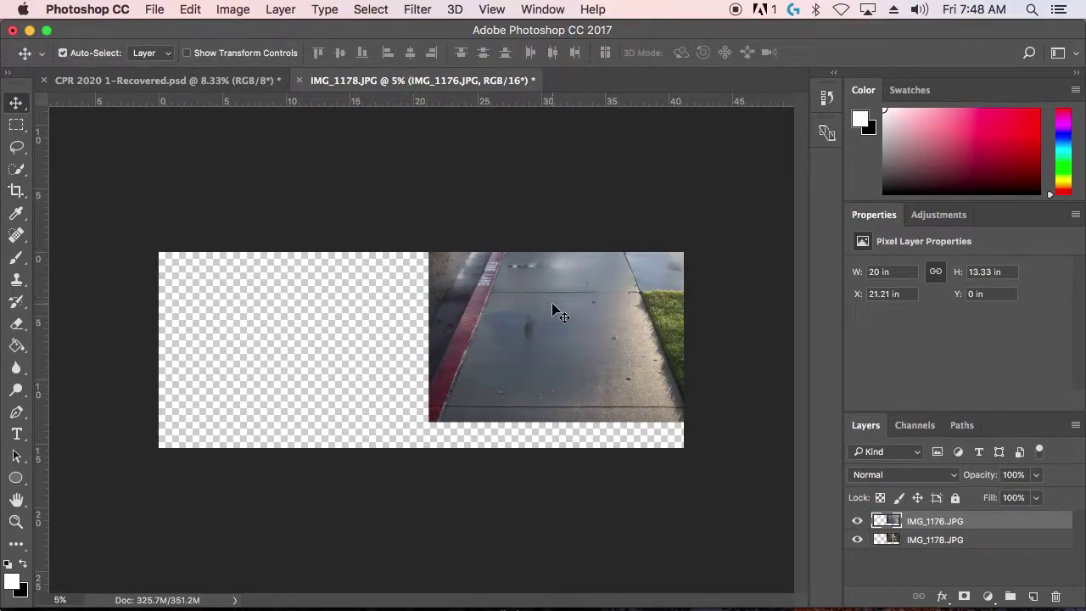
pyautogui.moveTo(553, 308); pyautogui.dragTo(283, 304)
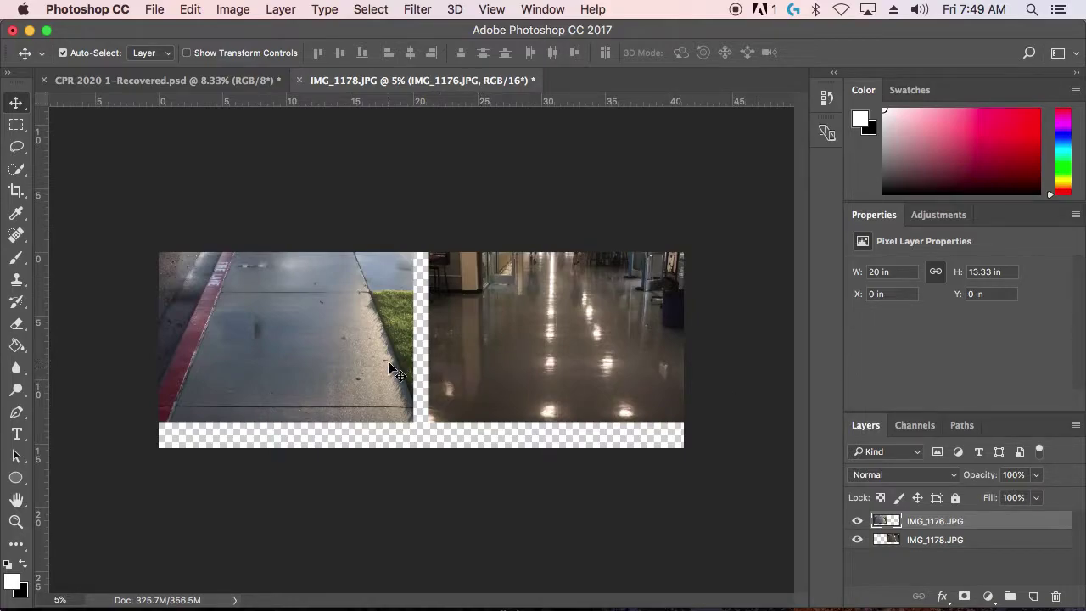
pyautogui.moveTo(388, 365); pyautogui.dragTo(390, 366)
# - Select the IMG_1178.JPG layer and add a Solid Color fill layer
pyautogui.click(925, 543)
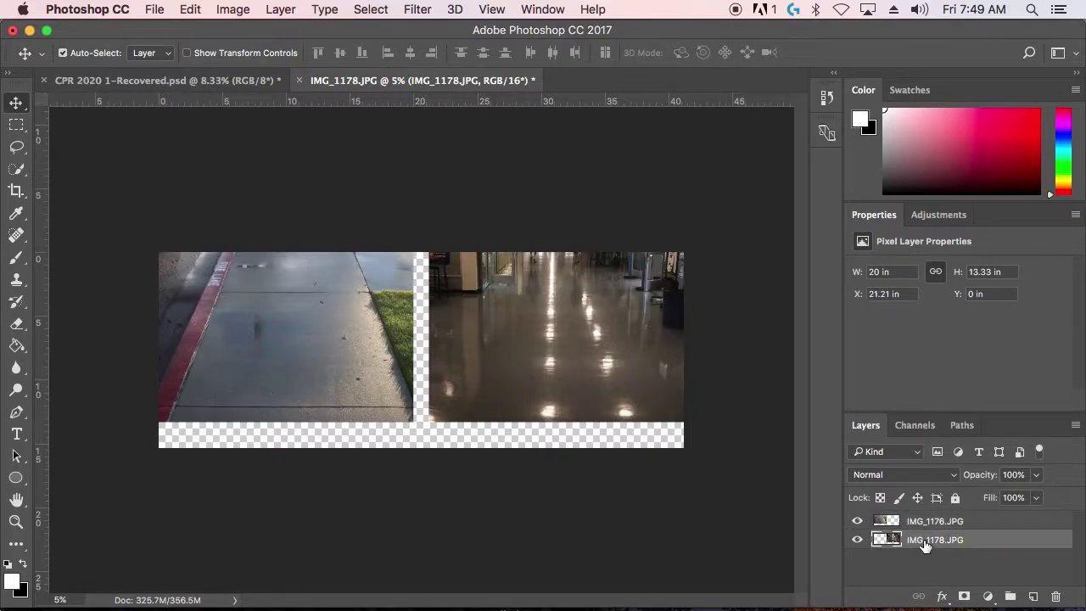
pyautogui.click(989, 598)
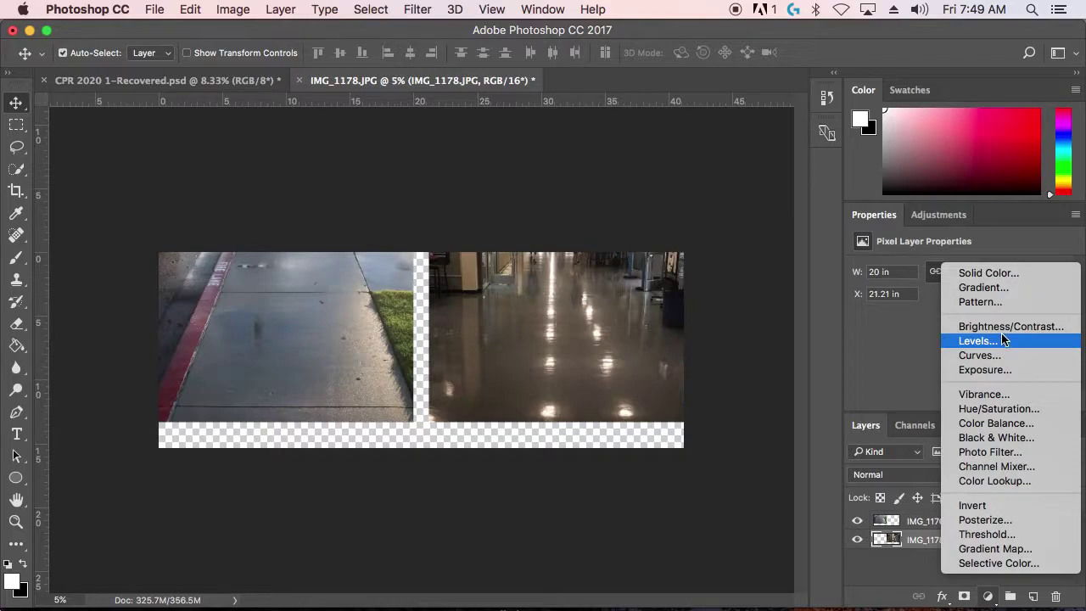
pyautogui.click(990, 274)
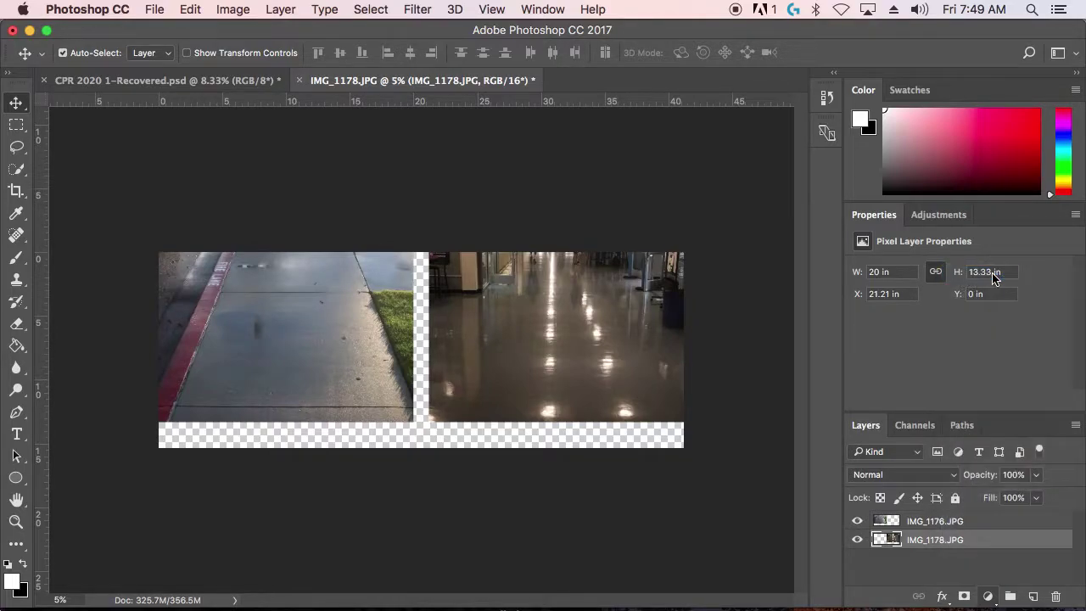
pyautogui.moveTo(981, 284); pyautogui.dragTo(980, 248)
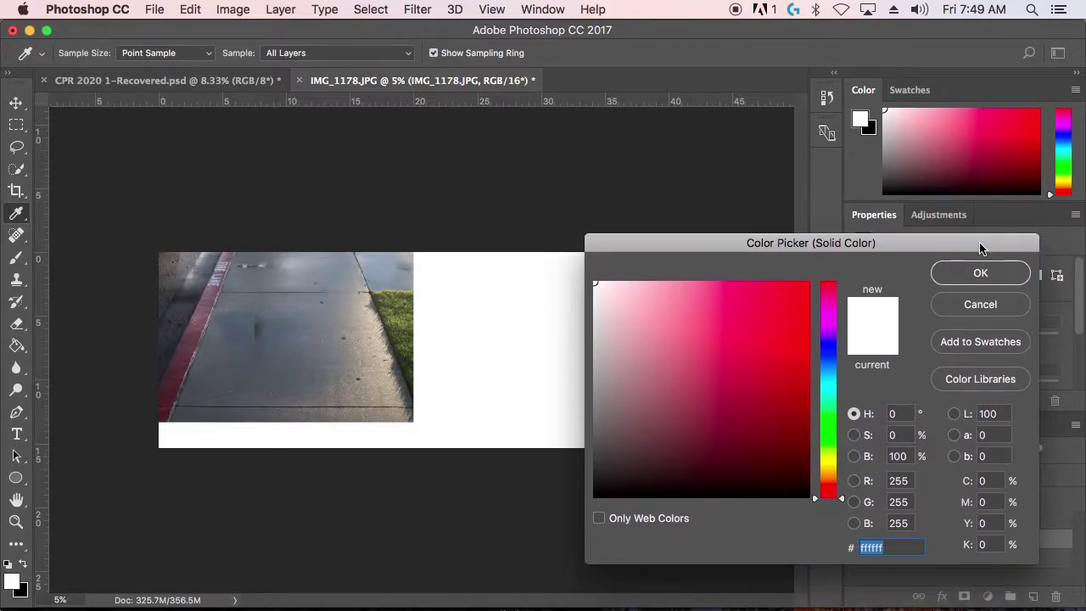
# - Set the fill colour to white and move Color Fill 1 below both photos
pyautogui.click(828, 373)
pyautogui.click(753, 352)
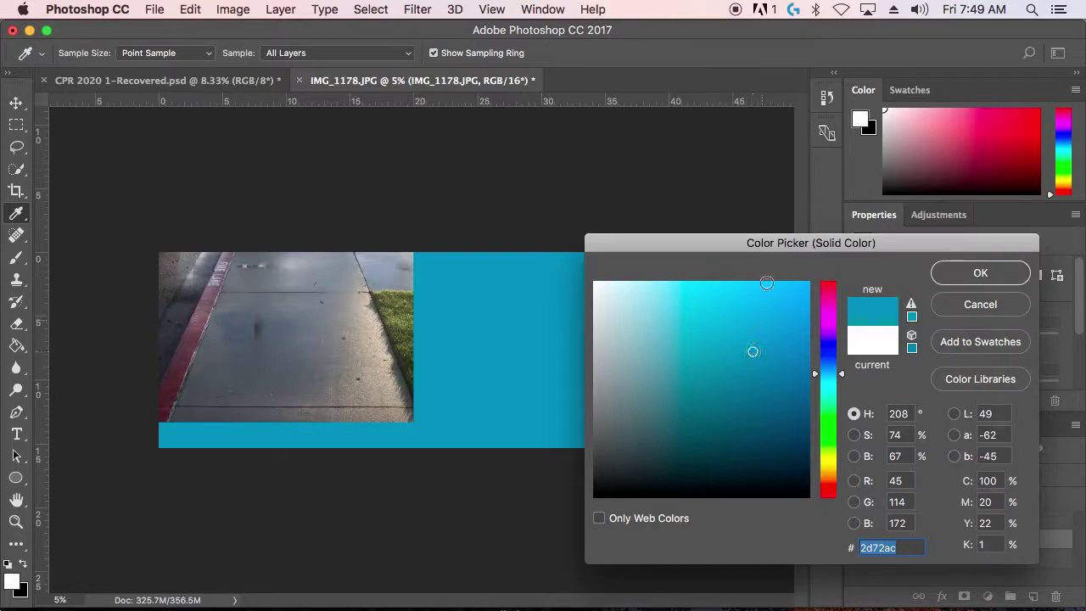
pyautogui.moveTo(764, 246); pyautogui.dragTo(753, 206)
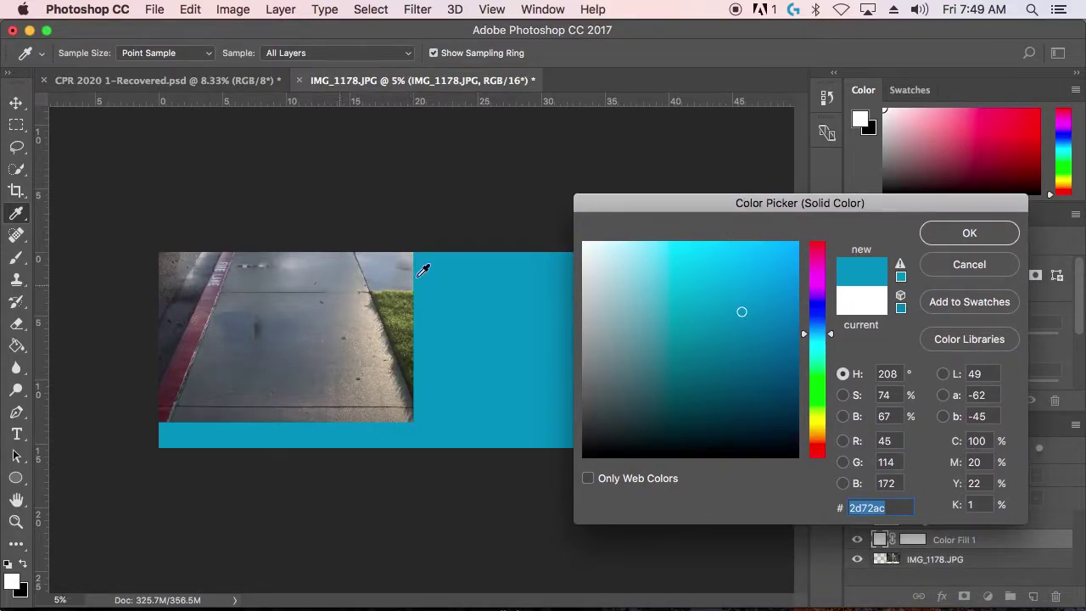
pyautogui.moveTo(693, 197); pyautogui.dragTo(650, 185)
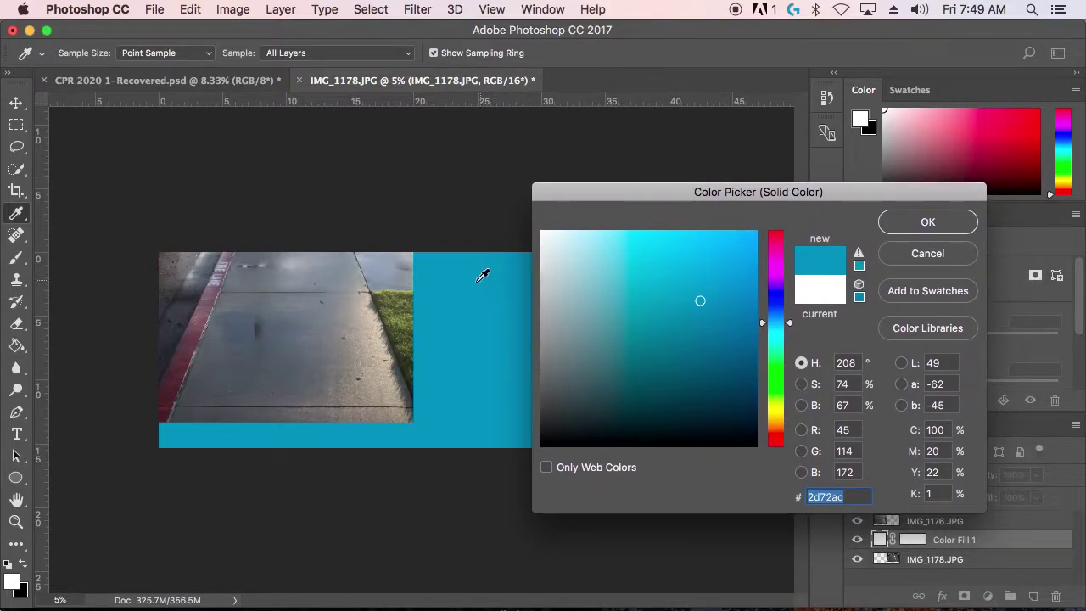
pyautogui.click(396, 305)
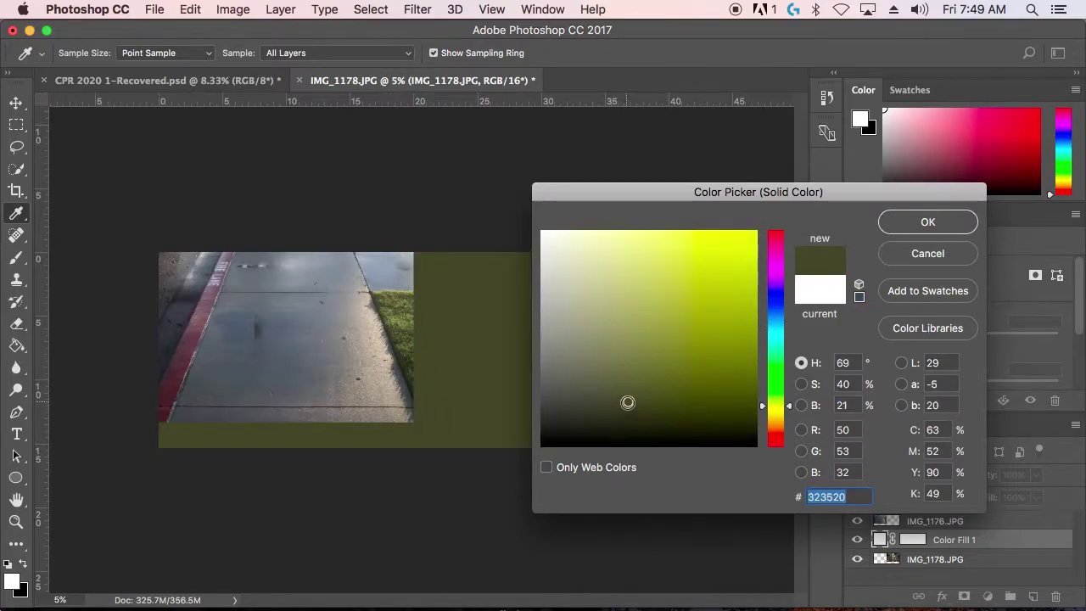
pyautogui.click(366, 330)
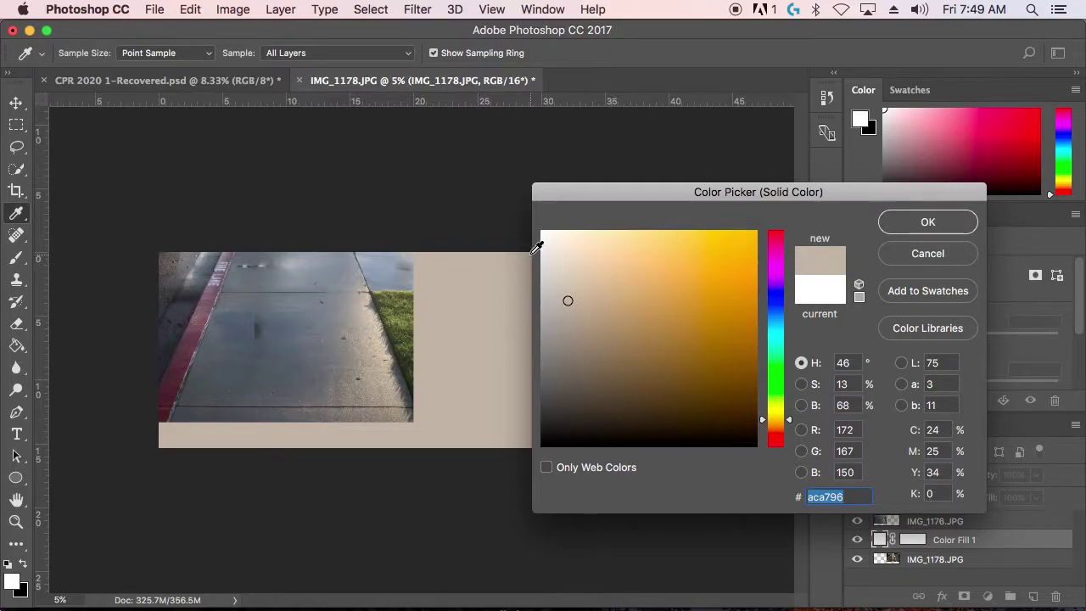
pyautogui.click(546, 233)
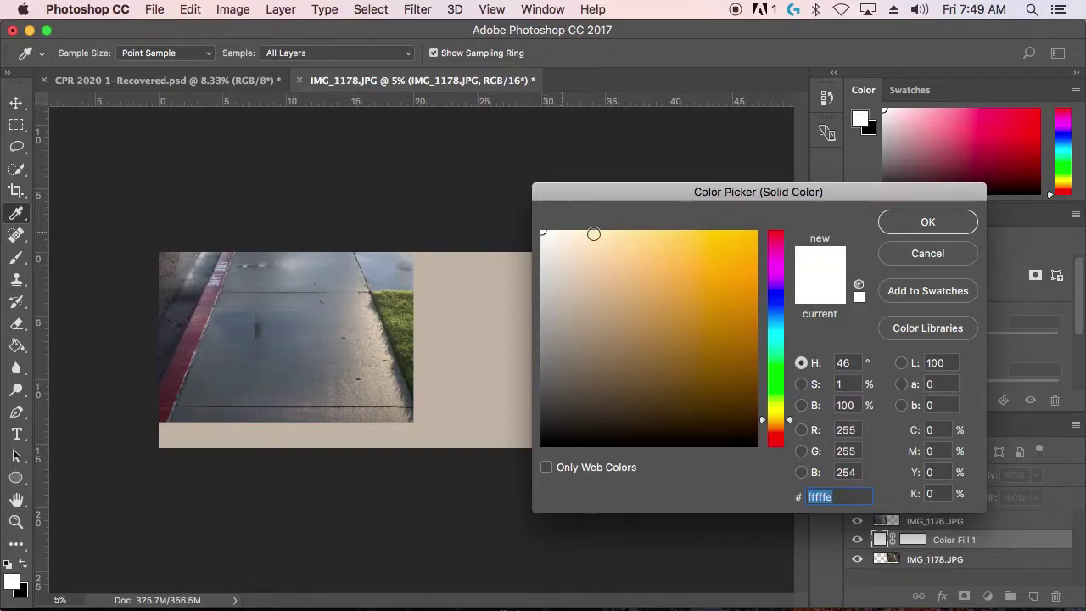
pyautogui.click(930, 223)
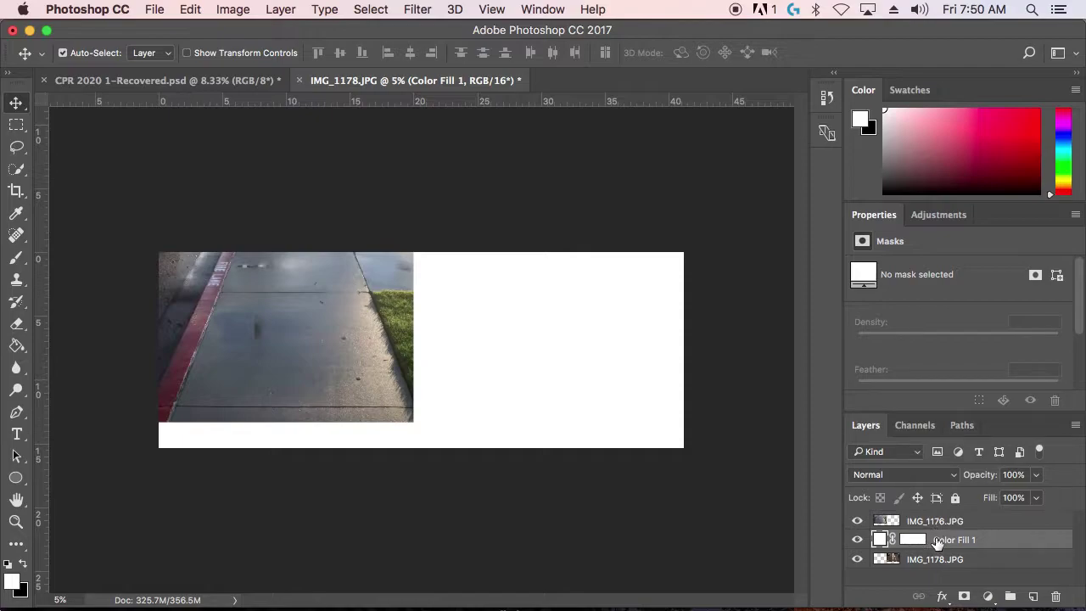
pyautogui.moveTo(937, 542); pyautogui.dragTo(937, 560)
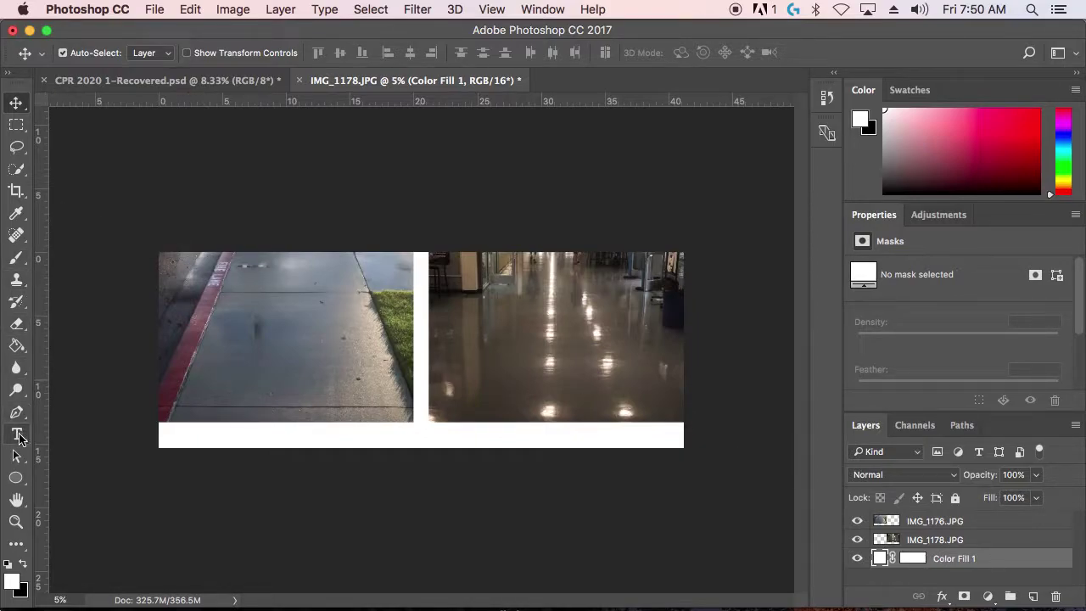
# - Type an 'Outside' caption in the white strip under the sidewalk photo at a larger size
pyautogui.click(17, 434)
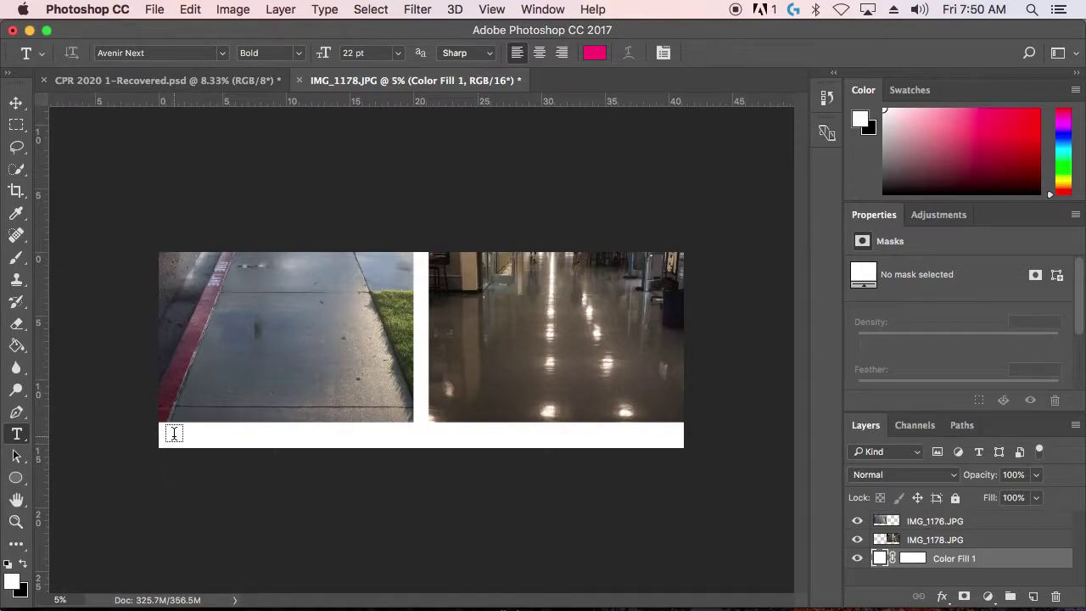
pyautogui.click(202, 433)
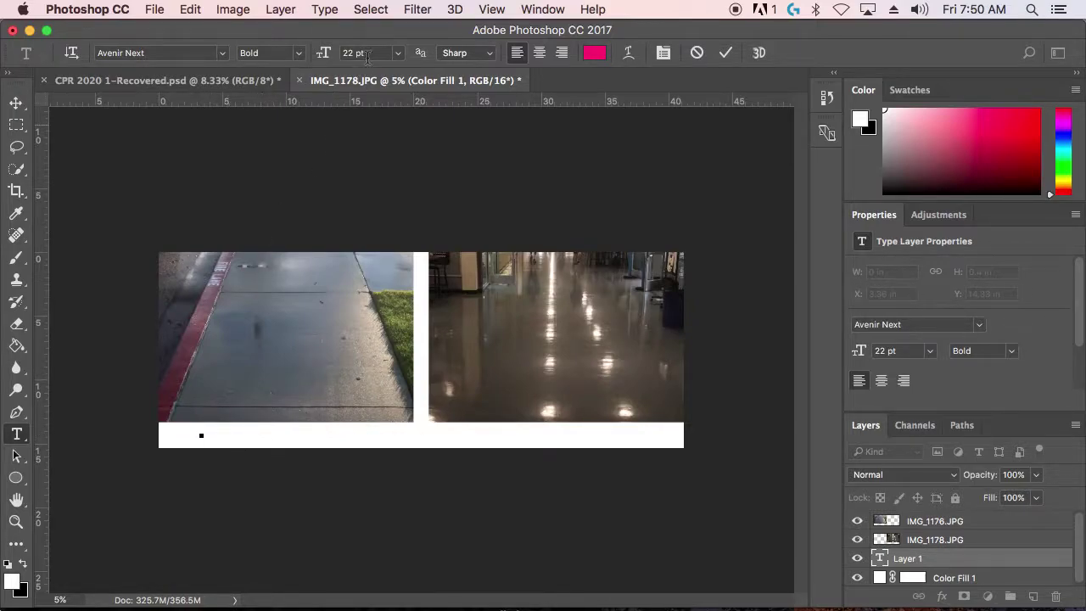
pyautogui.moveTo(324, 54)
pyautogui.mouseDown()
pyautogui.moveTo(350, 56)
pyautogui.moveTo(331, 56)
pyautogui.mouseUp()
pyautogui.write('utside')
pyautogui.doubleClick(227, 432)
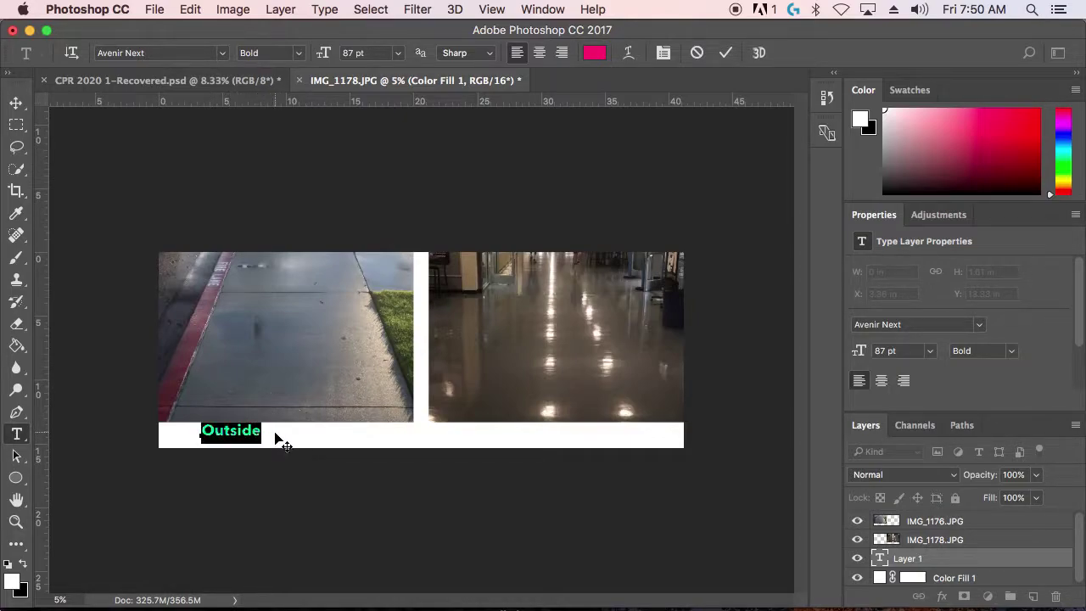
pyautogui.moveTo(276, 440); pyautogui.dragTo(293, 448)
pyautogui.click(254, 433)
pyautogui.doubleClick(255, 434)
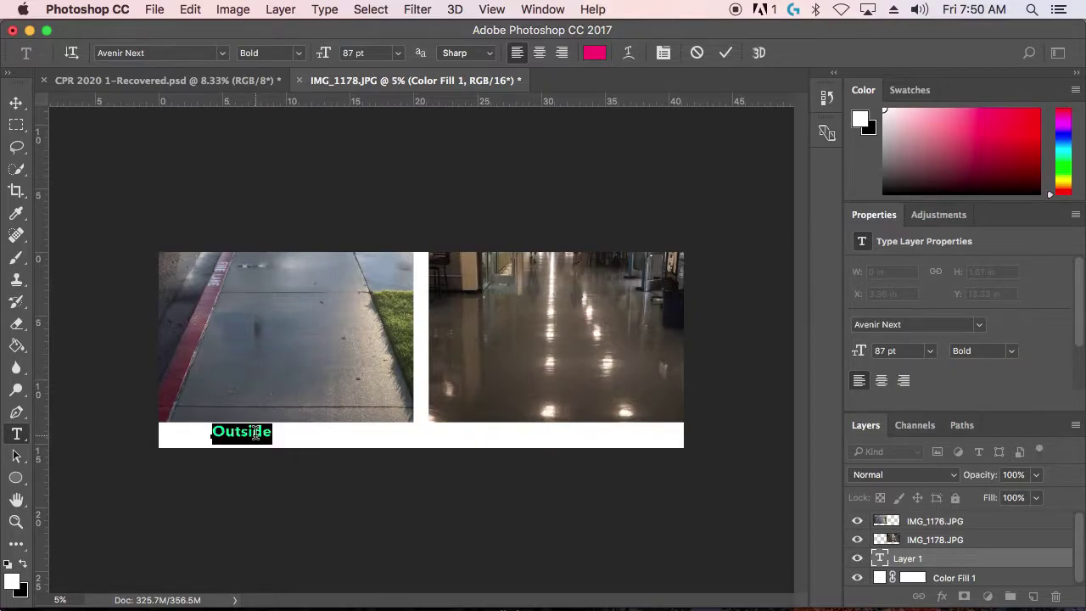
# - Make the Outside caption black, enlarge it to 121 pt, centre it and commit
pyautogui.click(595, 54)
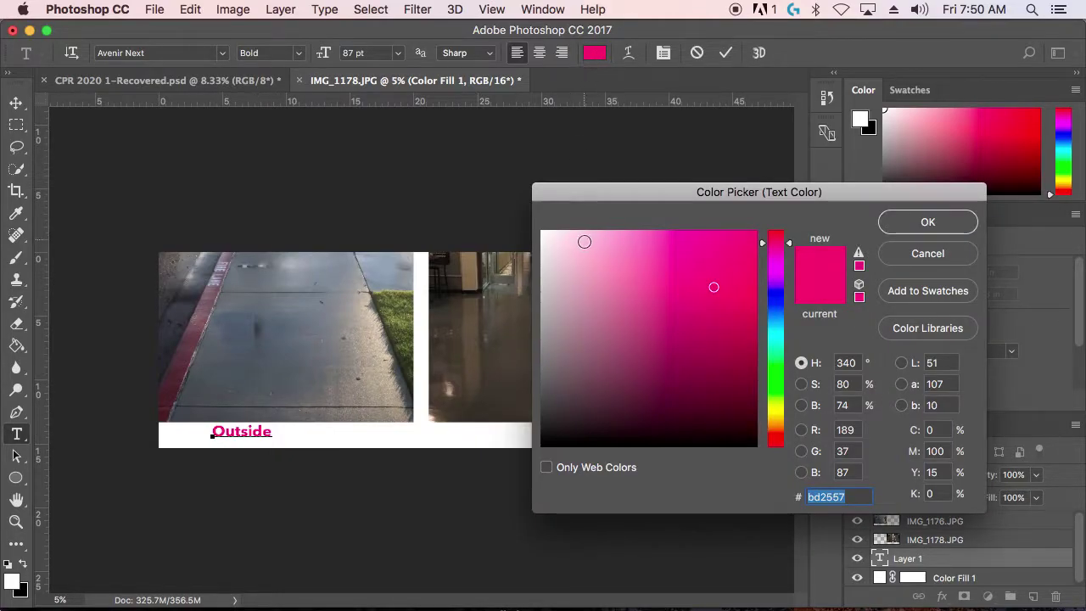
pyautogui.click(586, 446)
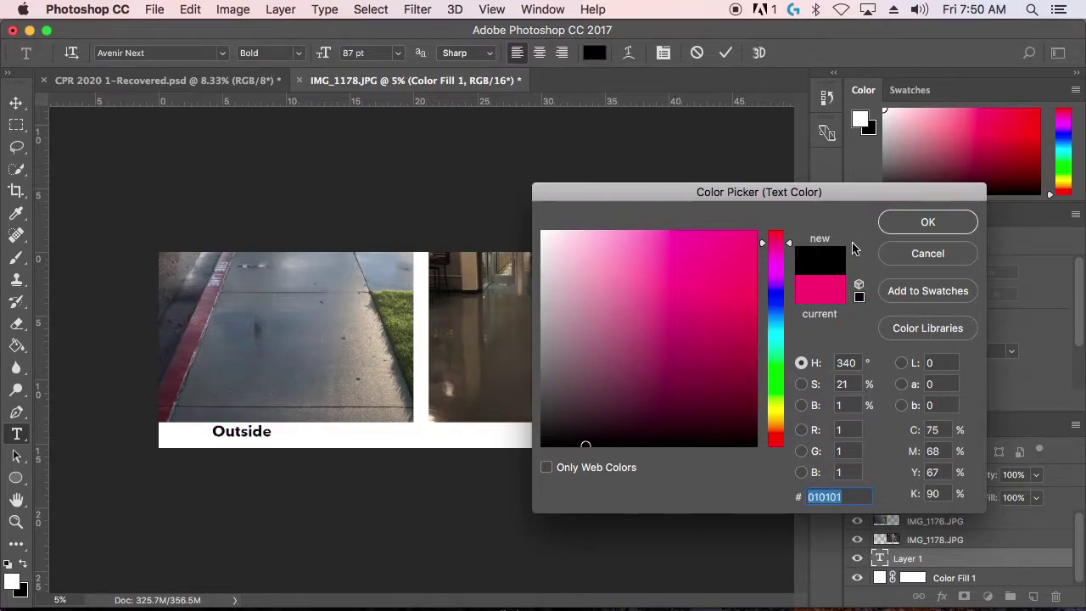
pyautogui.click(927, 222)
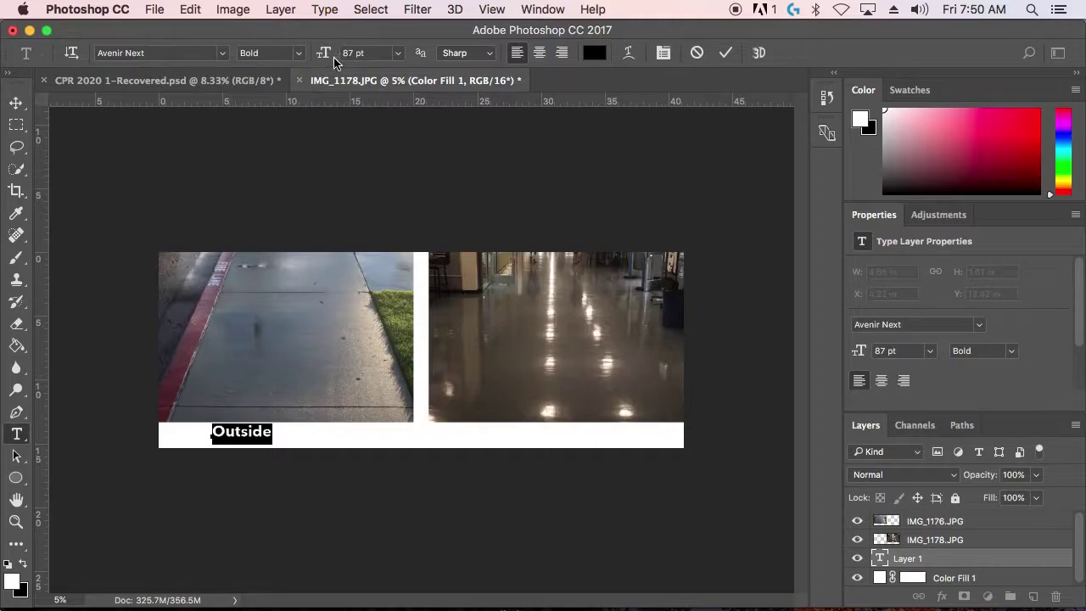
pyautogui.moveTo(321, 56); pyautogui.dragTo(350, 53)
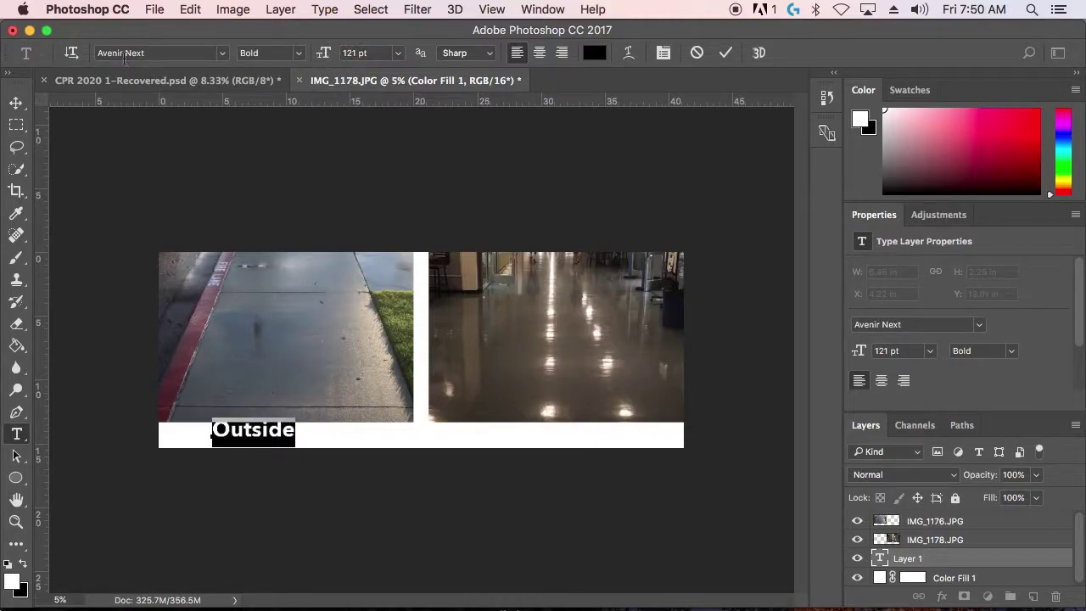
pyautogui.moveTo(311, 438); pyautogui.dragTo(327, 444)
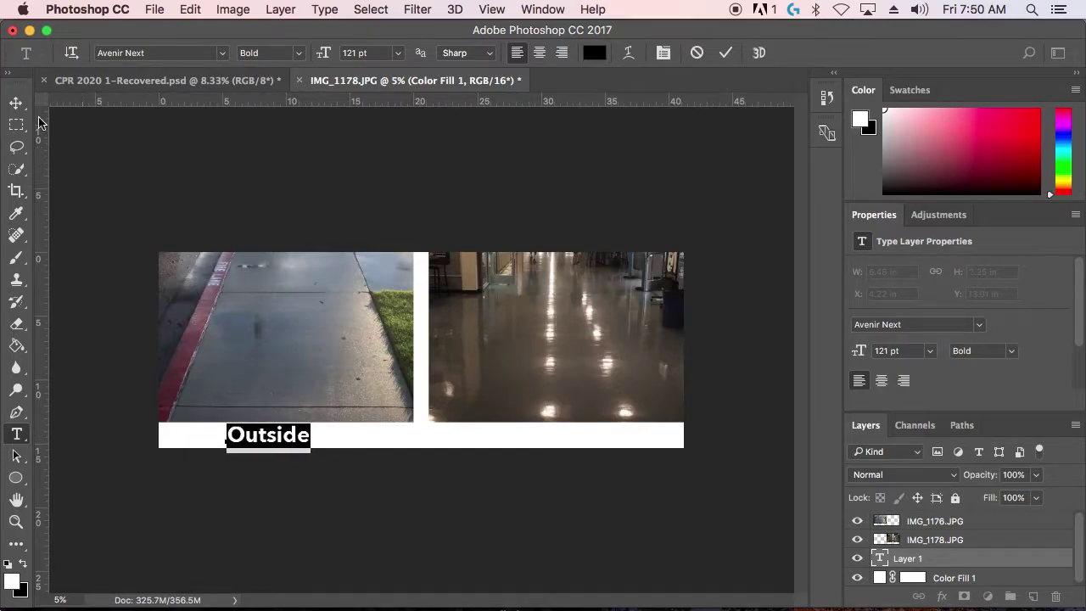
pyautogui.click(16, 103)
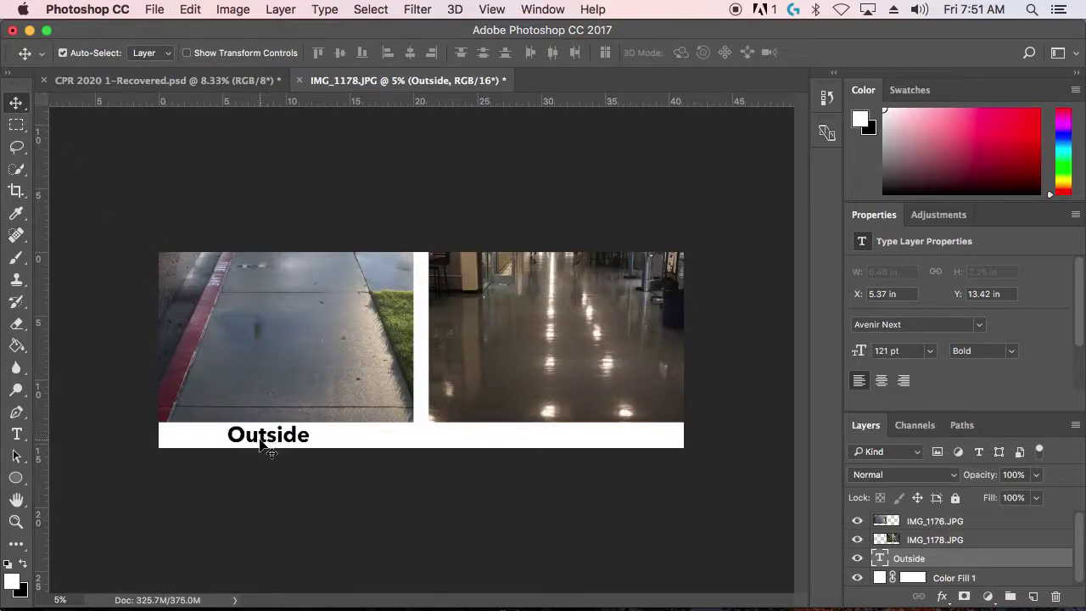
# - Alt-drag a copy of the caption under the hallway photo and retype it as 'Inside'
pyautogui.moveTo(257, 443); pyautogui.dragTo(550, 443)
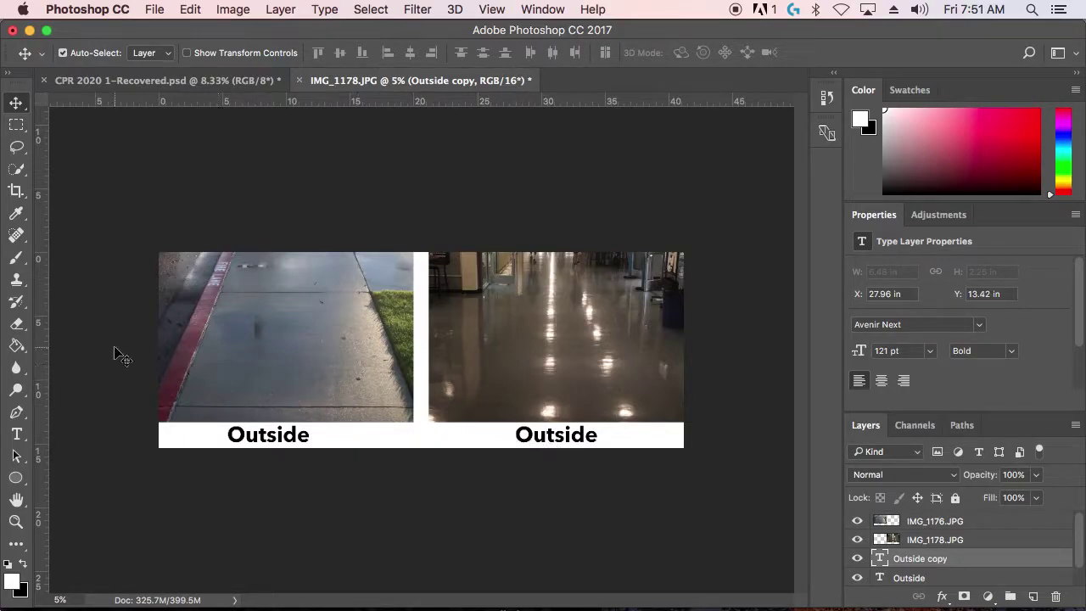
pyautogui.click(16, 436)
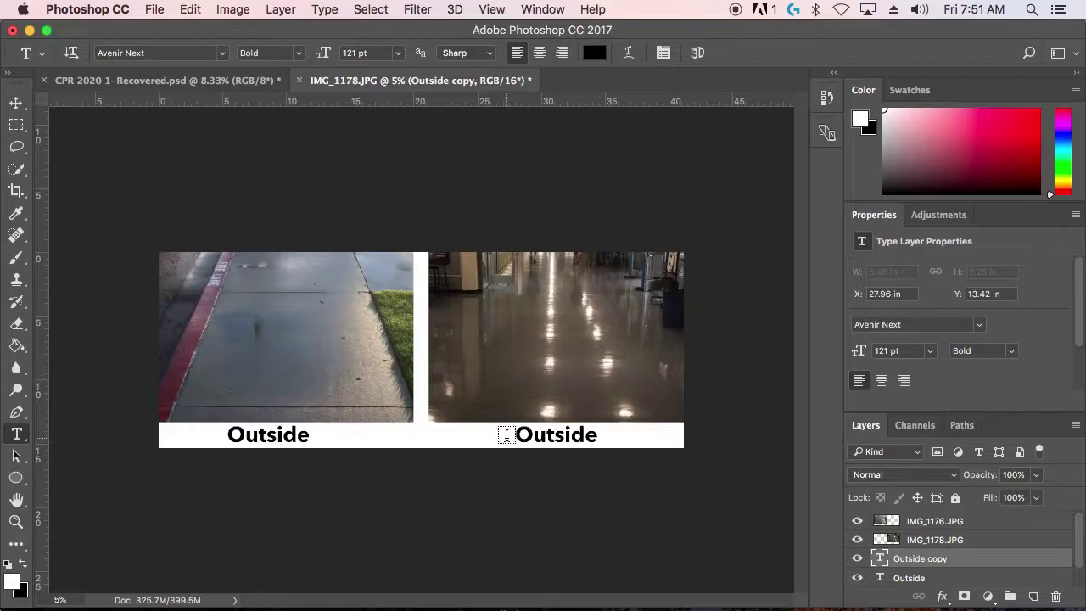
pyautogui.moveTo(518, 435); pyautogui.dragTo(597, 437)
pyautogui.write('I')
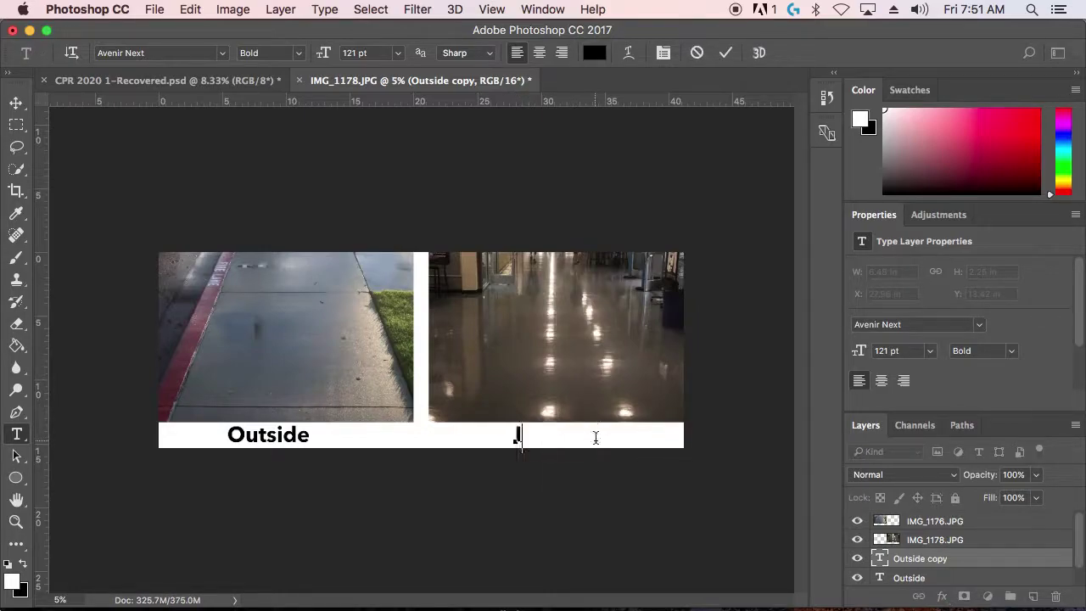
pyautogui.write('nside')
pyautogui.click(16, 103)
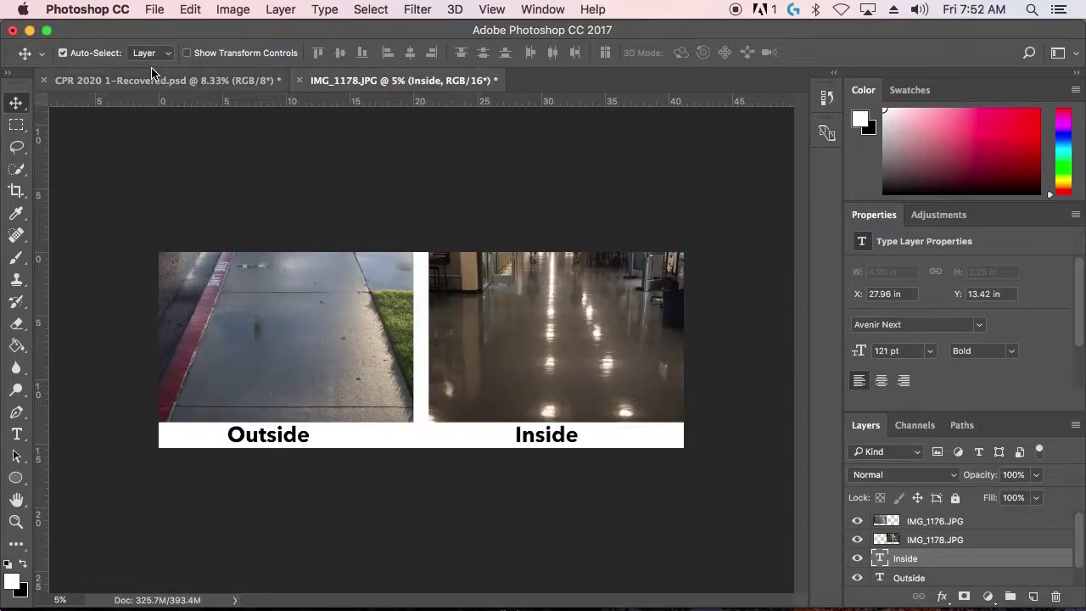
# - Save the image as JPEG 'opposites' on the Desktop at maximum quality
pyautogui.click(153, 11)
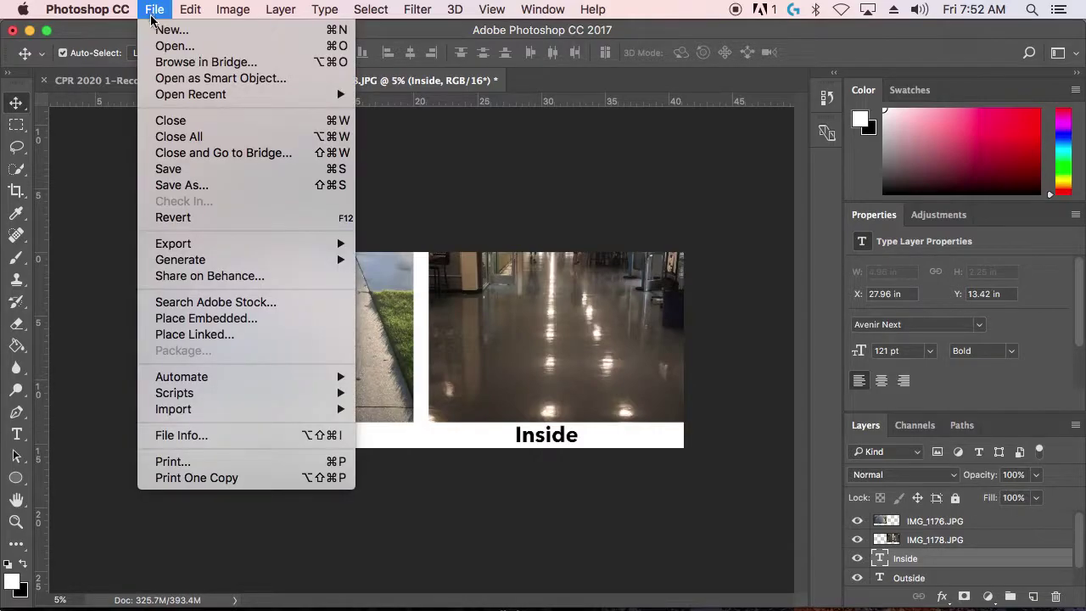
pyautogui.click(185, 191)
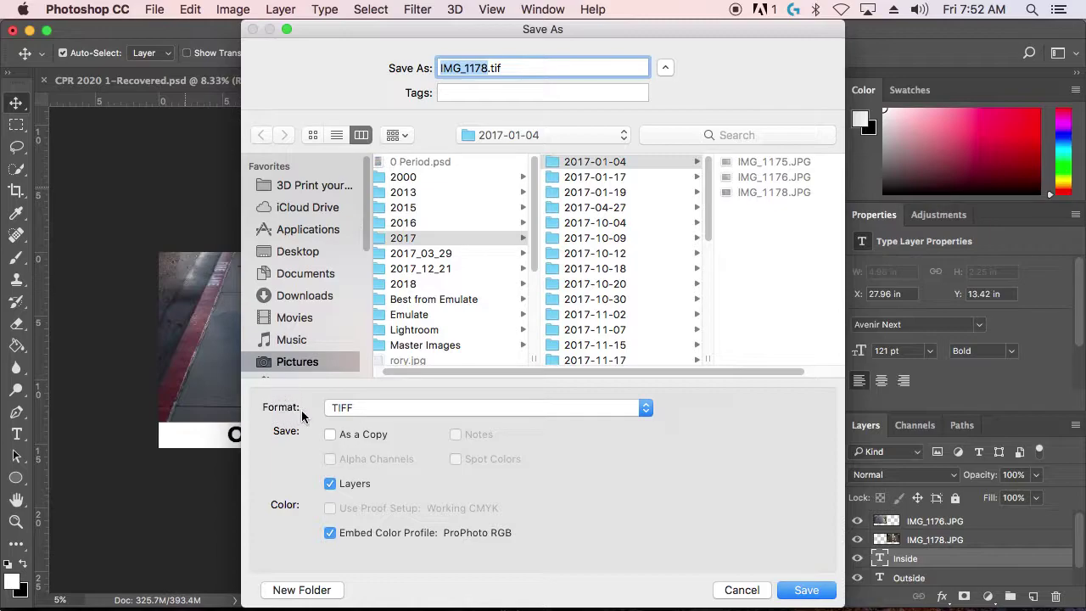
pyautogui.click(340, 407)
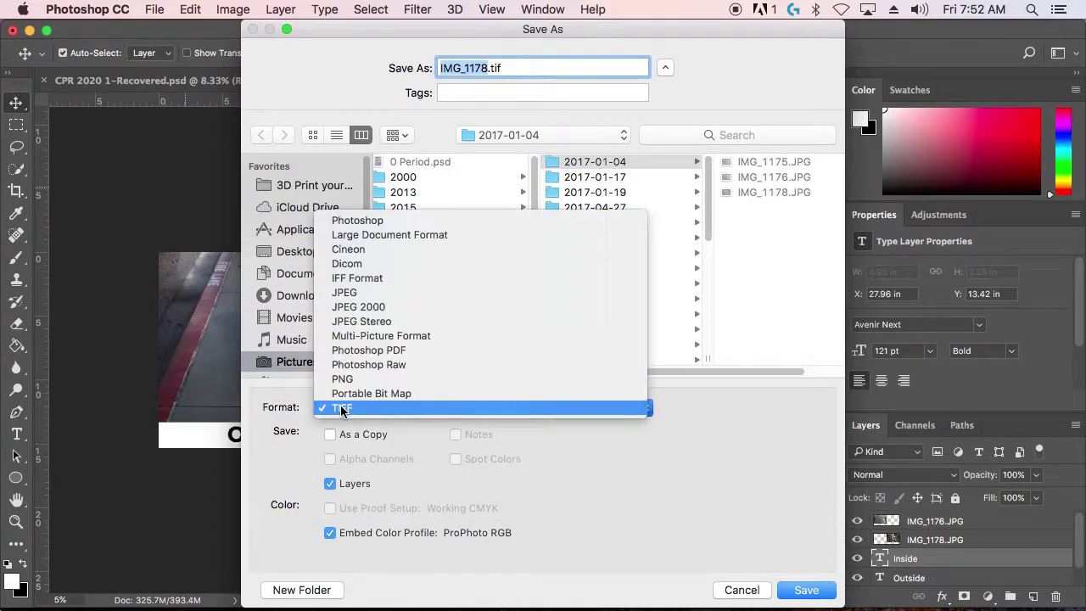
pyautogui.click(355, 294)
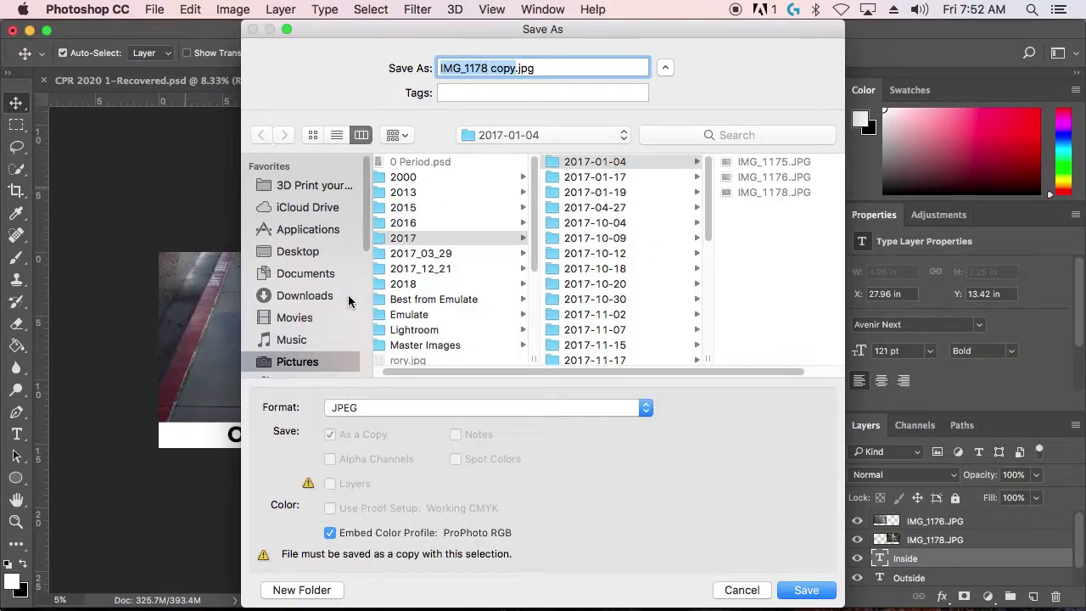
pyautogui.write('opposi')
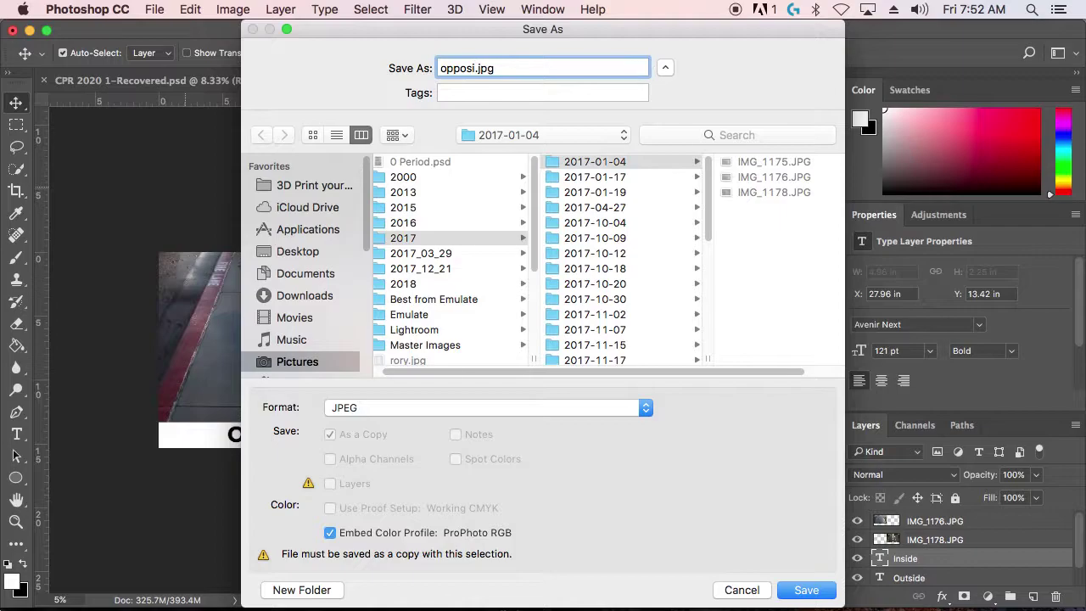
pyautogui.write('tes')
pyautogui.click(332, 252)
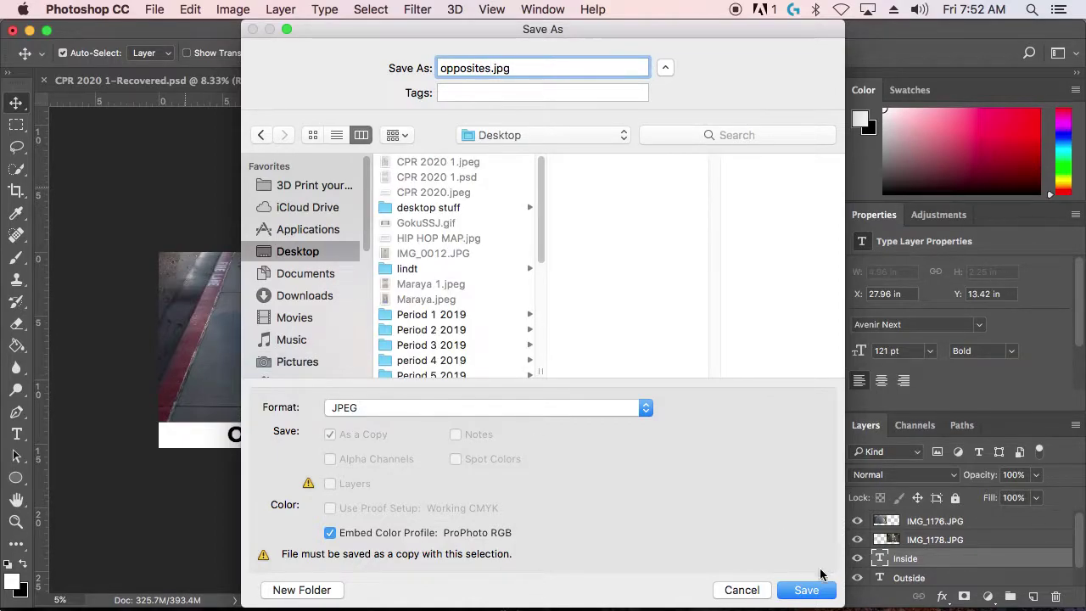
pyautogui.click(808, 591)
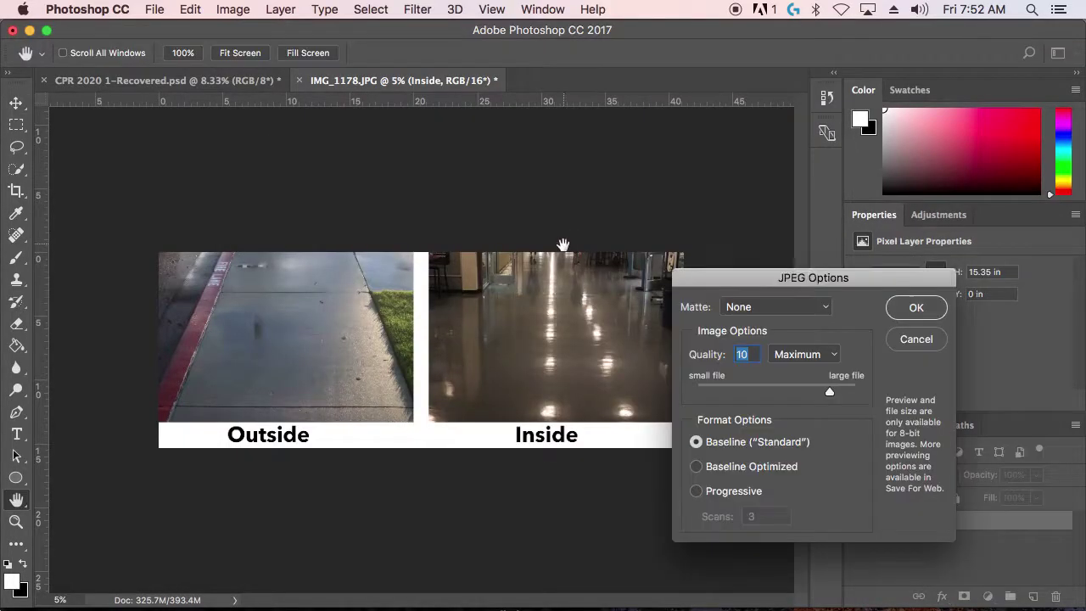
pyautogui.click(914, 308)
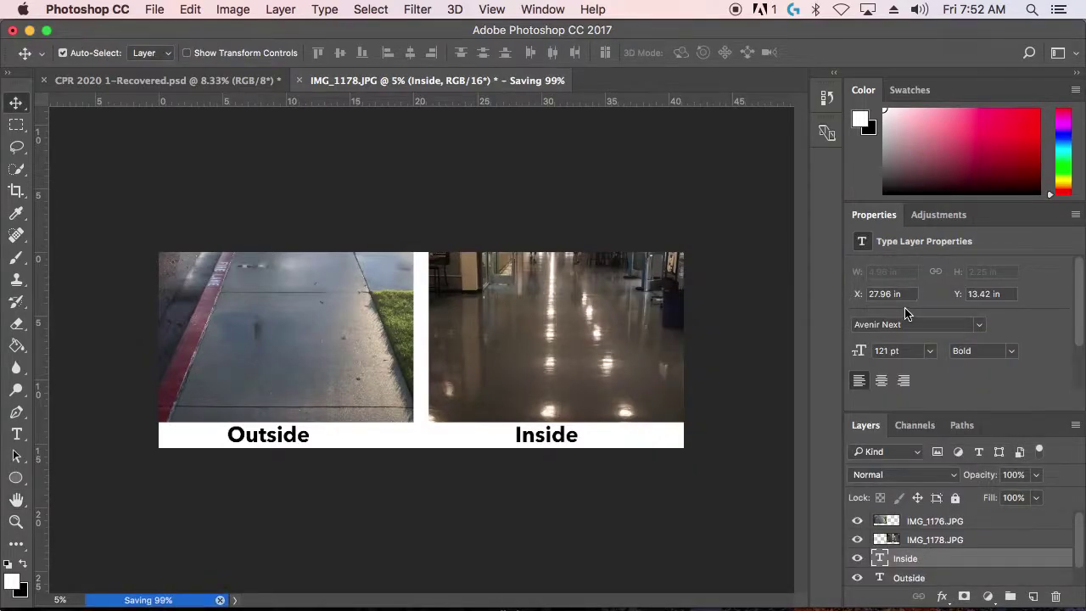